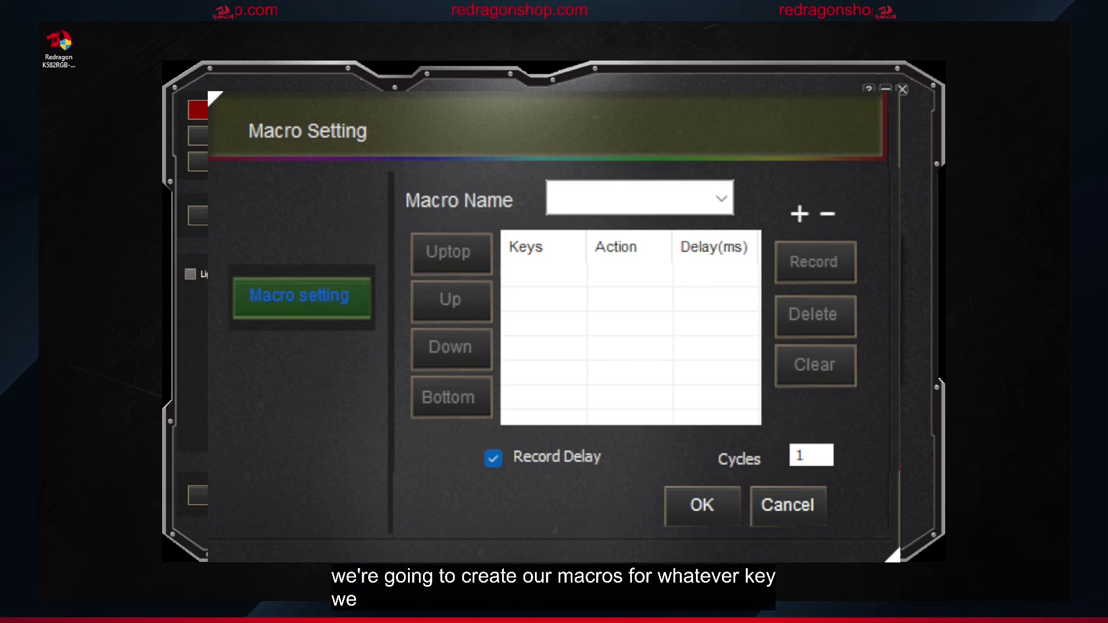
click(635, 198)
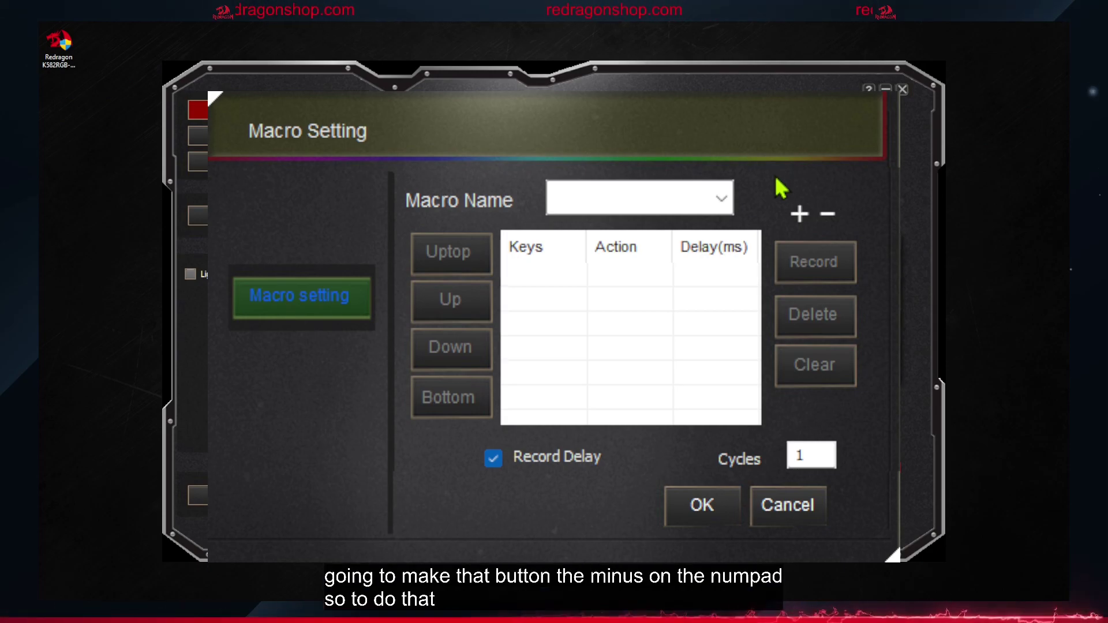
Step: Add Macro1 and record the Ctrl, Shift and Esc keystrokes into it
click(800, 214)
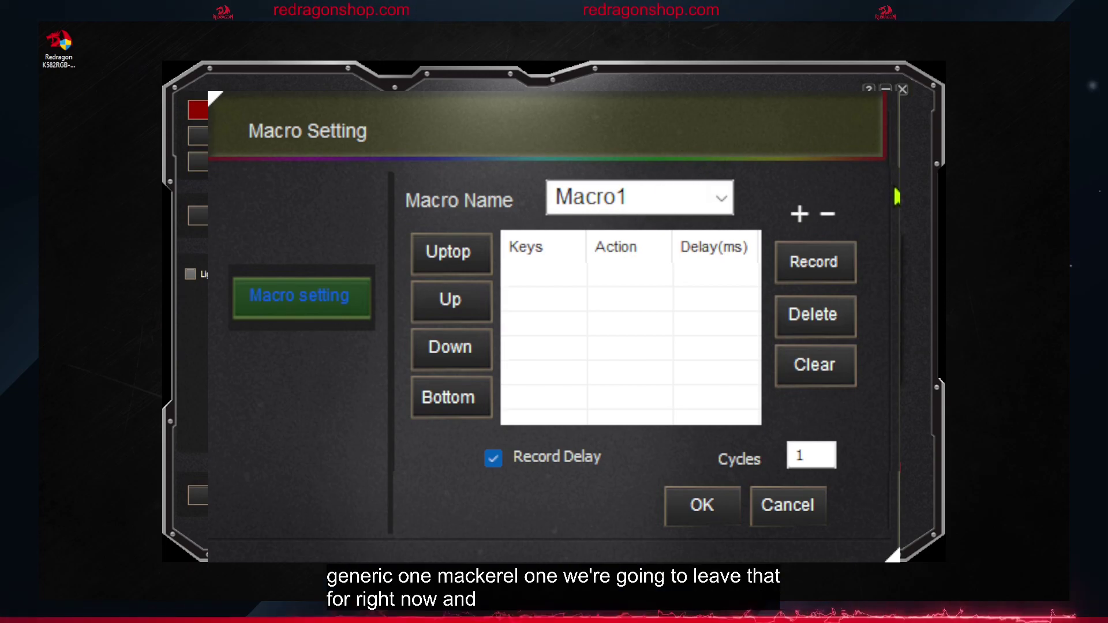
click(844, 264)
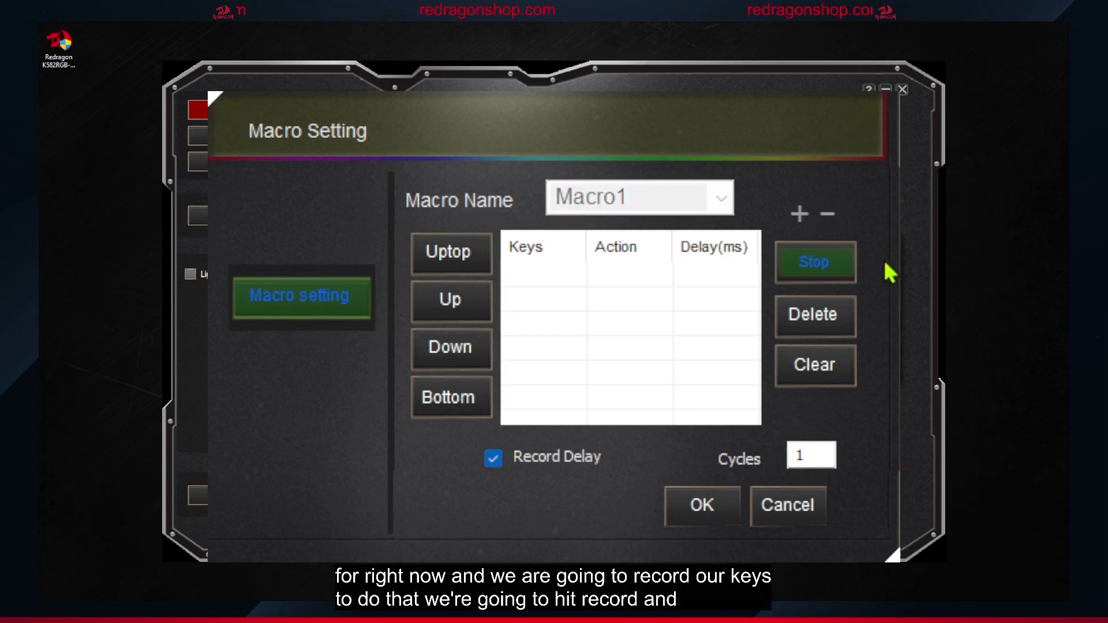
key(ctrl)
key(shift)
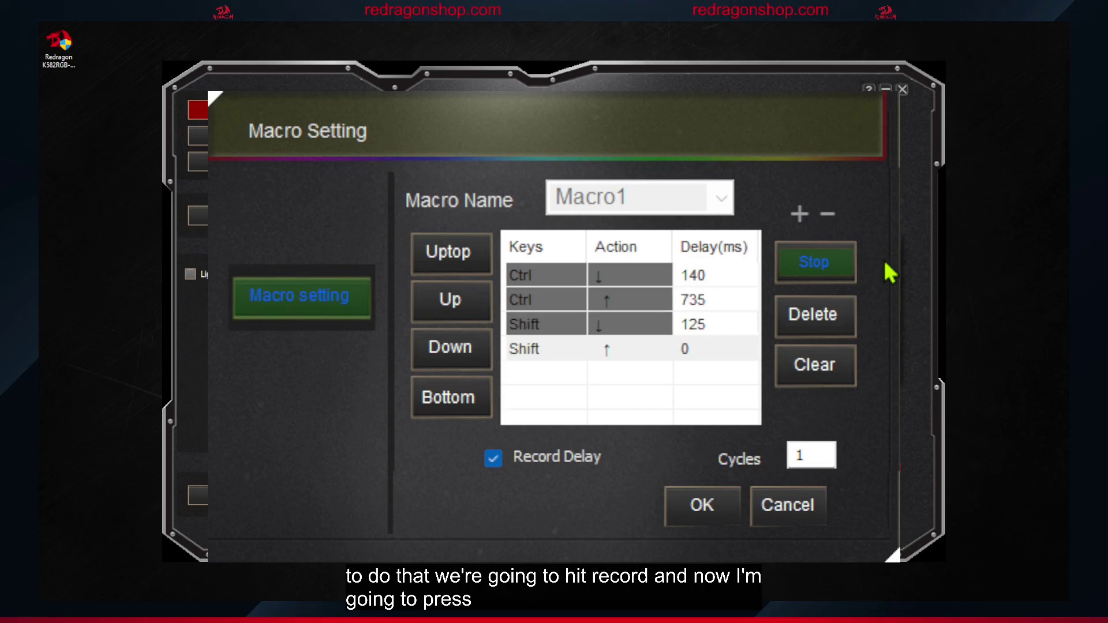
key(Escape)
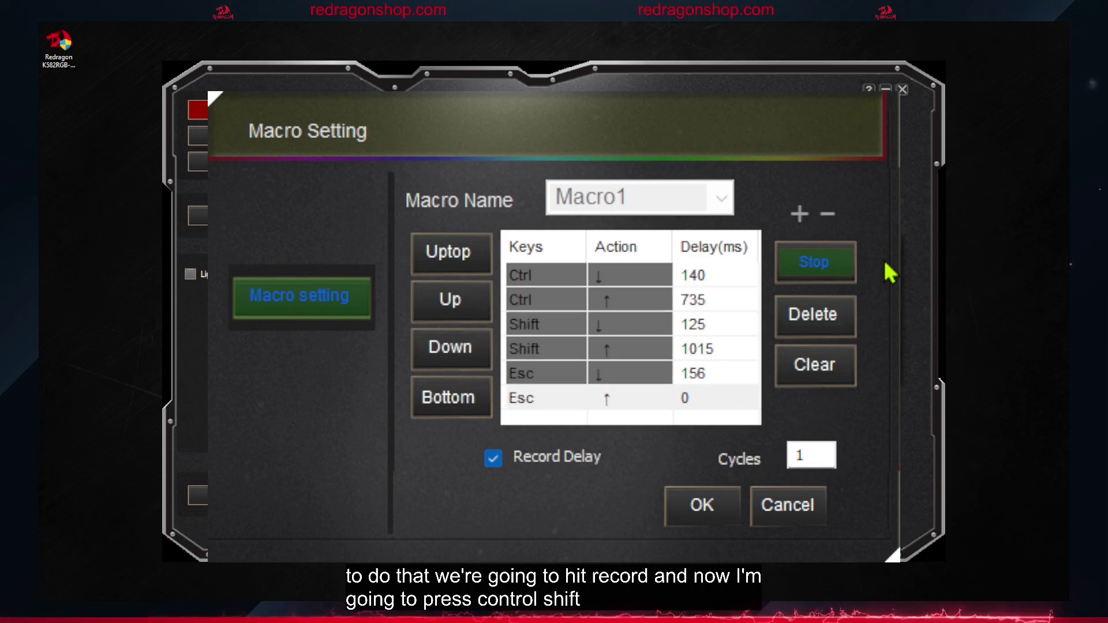
click(824, 268)
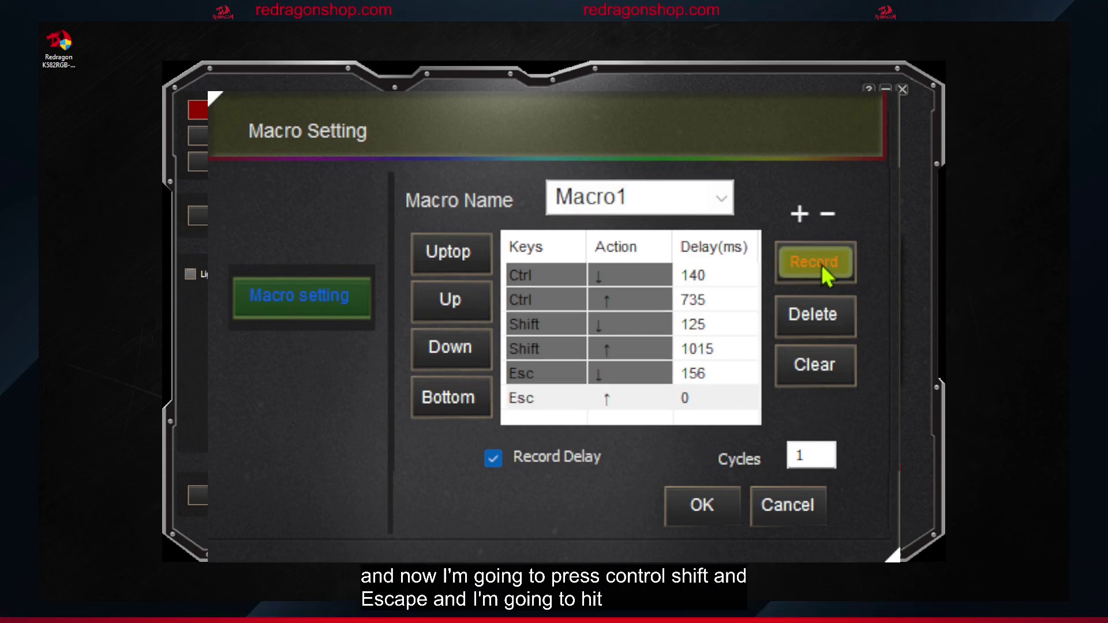
Step: Move Shift ↓ up one place and Esc ↓ up two places so all key presses precede the releases
click(557, 325)
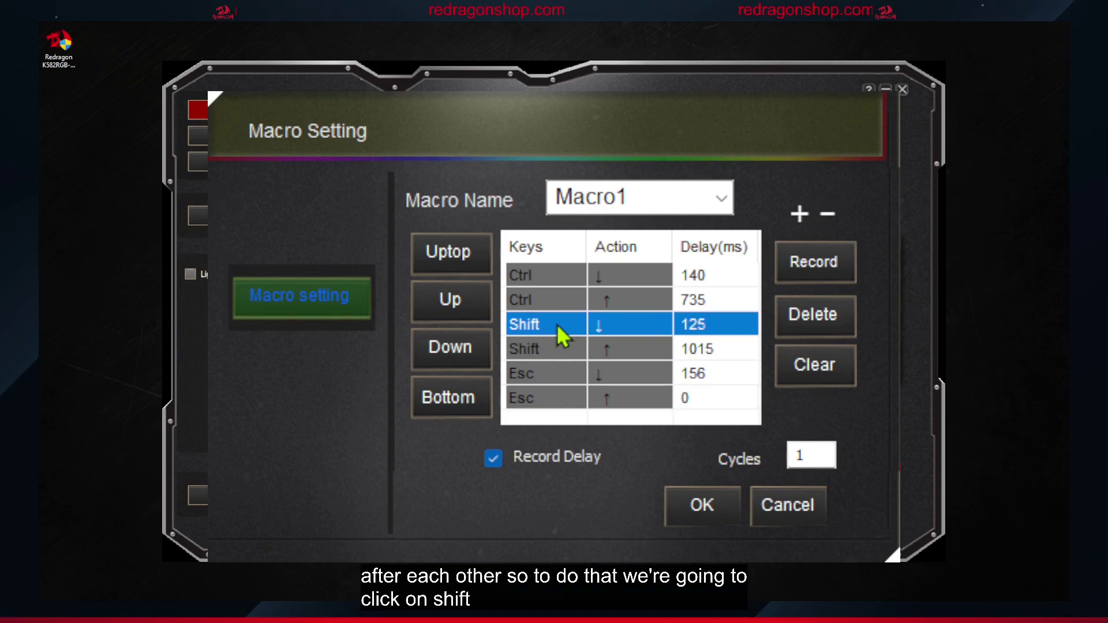
click(463, 299)
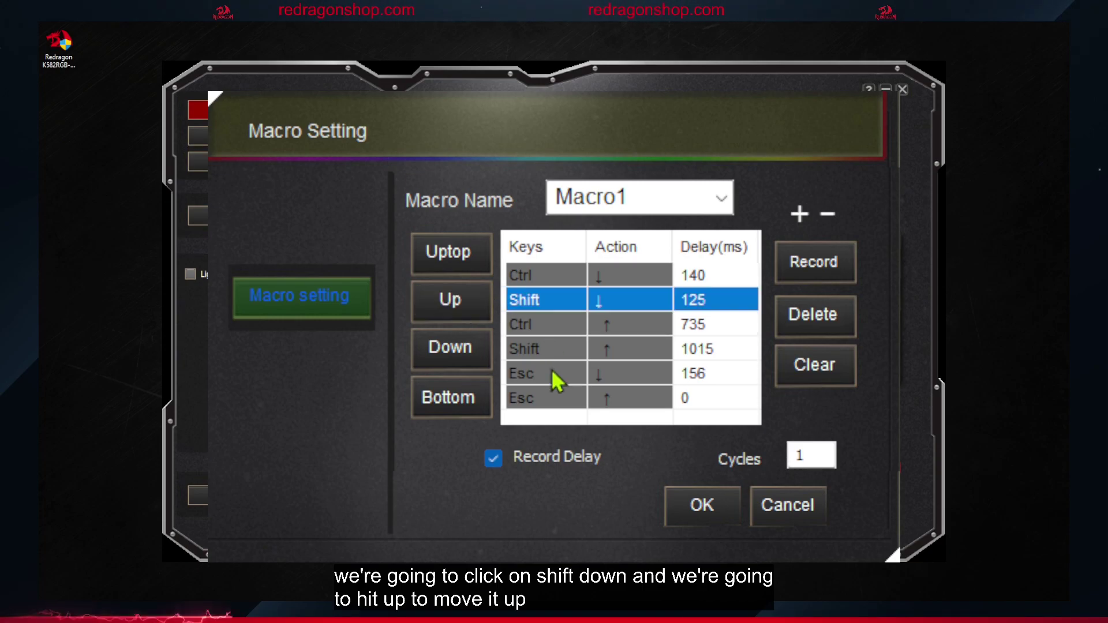
click(554, 375)
click(464, 303)
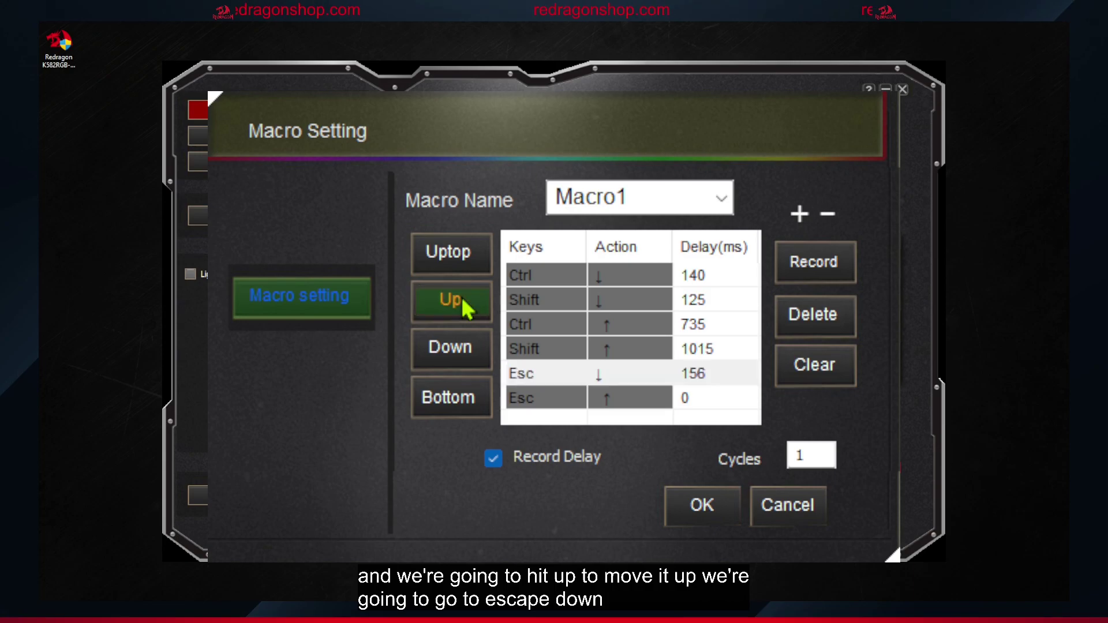
click(462, 299)
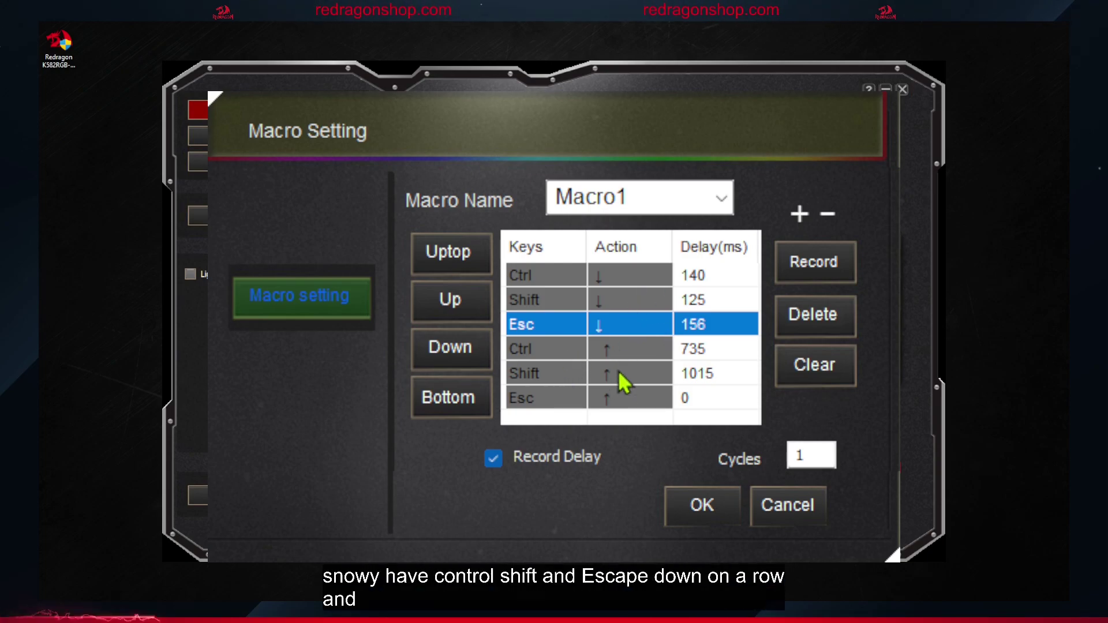
Step: Set the Ctrl ↓, Shift ↓ and Esc ↓ delays to 10 ms
double_click(705, 276)
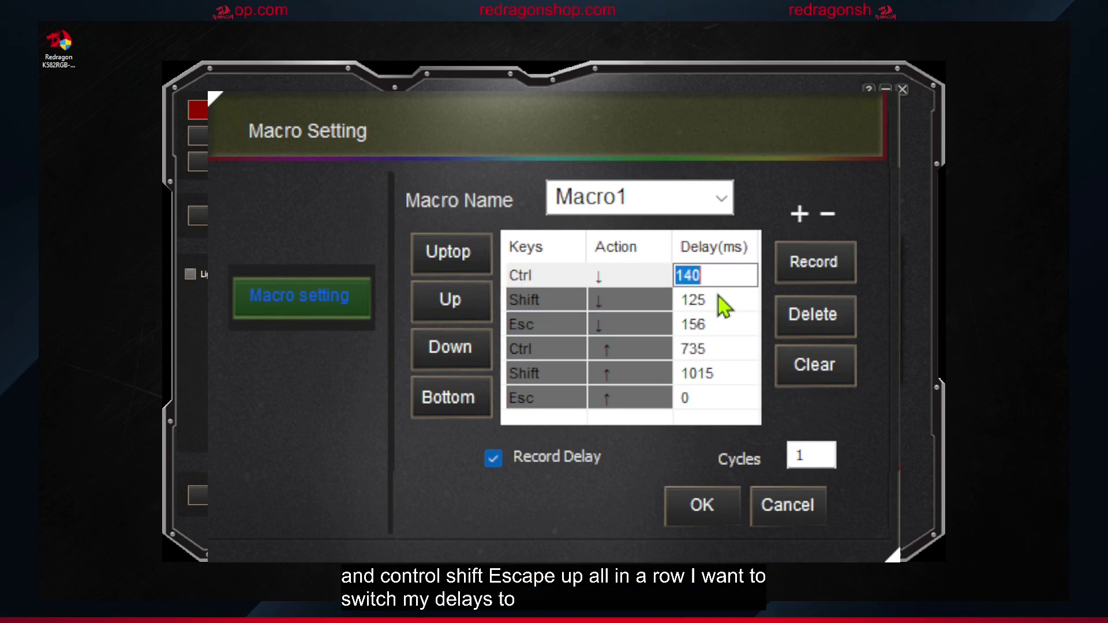
text(10)
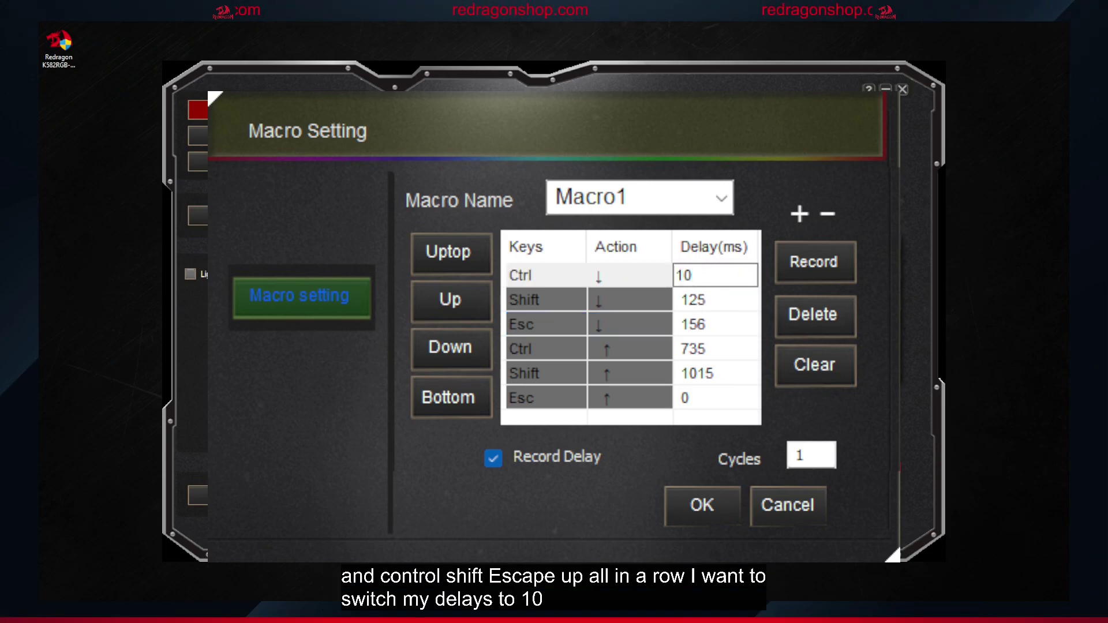
double_click(703, 299)
text(10)
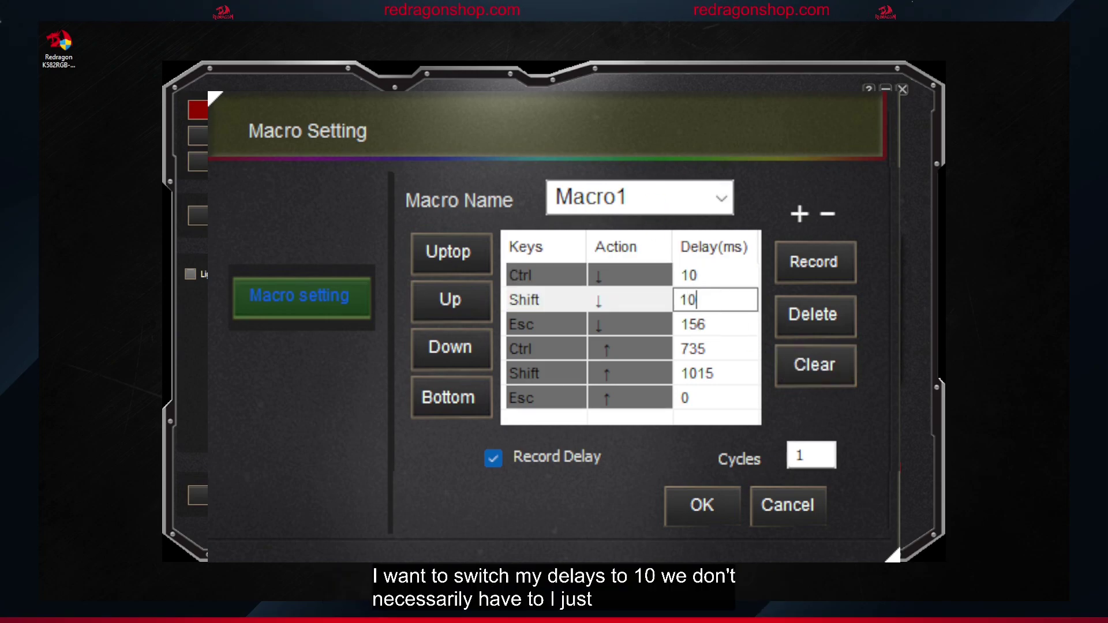
double_click(716, 326)
text(10)
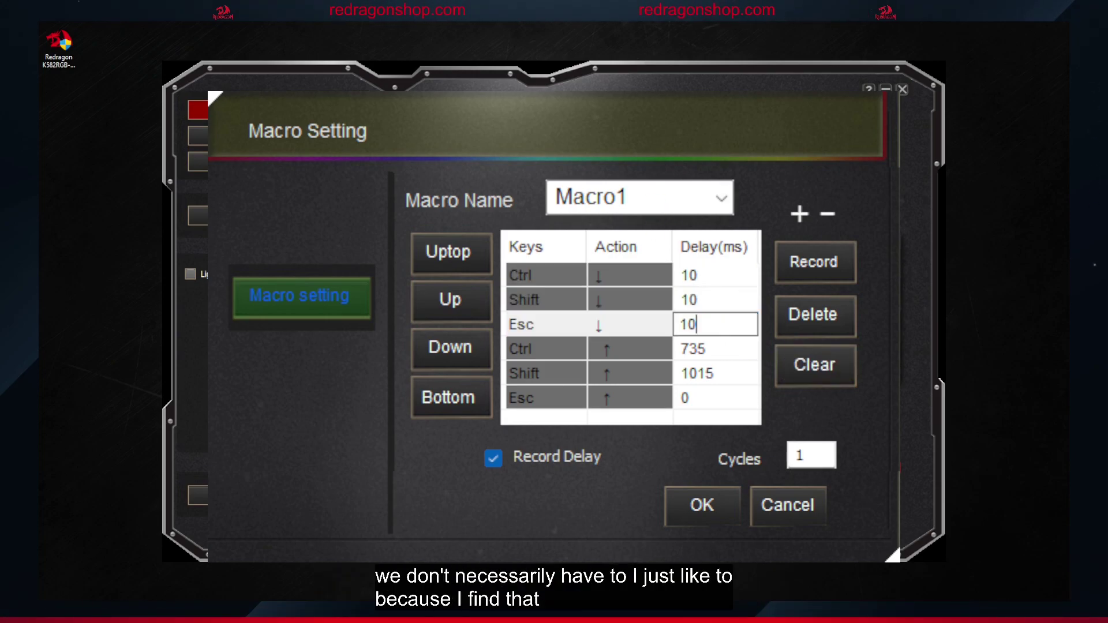
Step: Set the Ctrl ↑, Shift ↑ and Esc ↑ delays to 10 ms
double_click(715, 348)
text(10)
double_click(726, 376)
text(10)
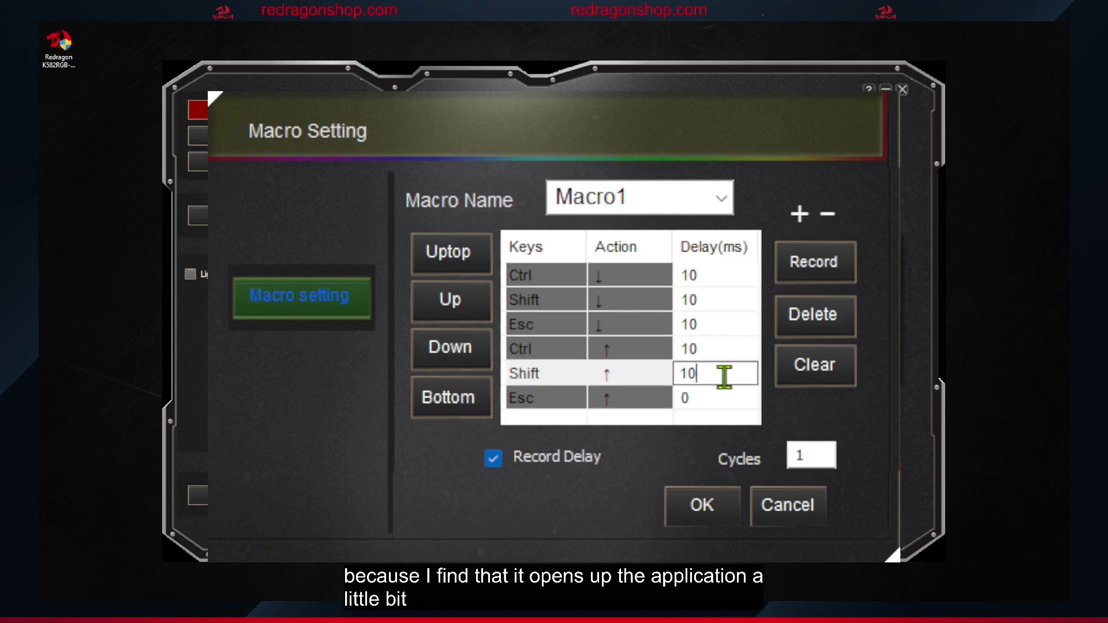
double_click(712, 398)
text(01)
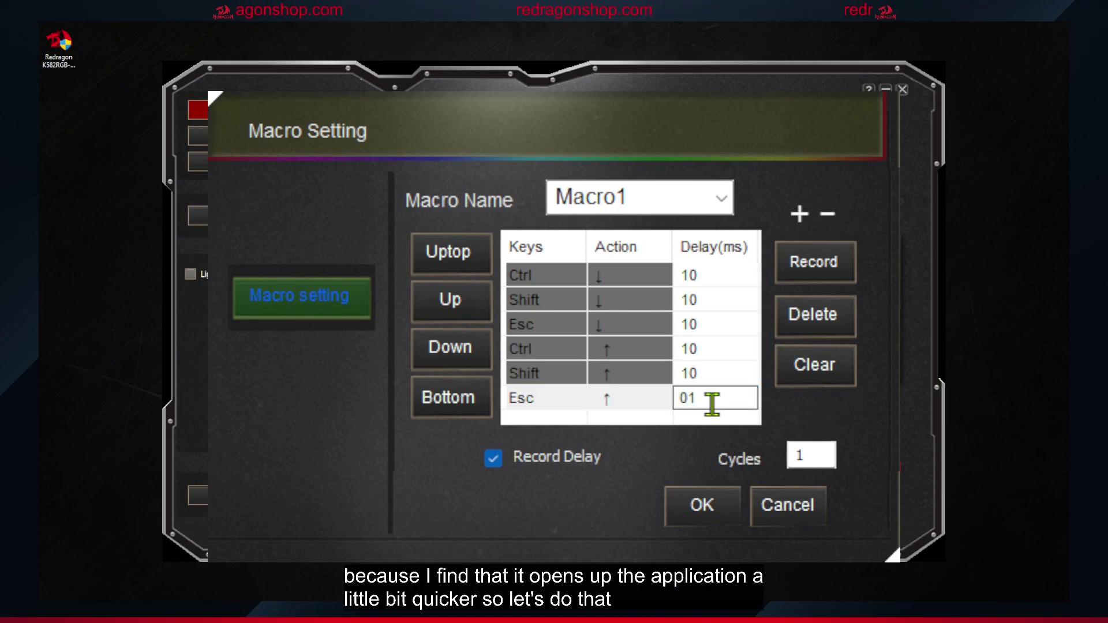
key(BackSpace)
key(BackSpace)
text(1)
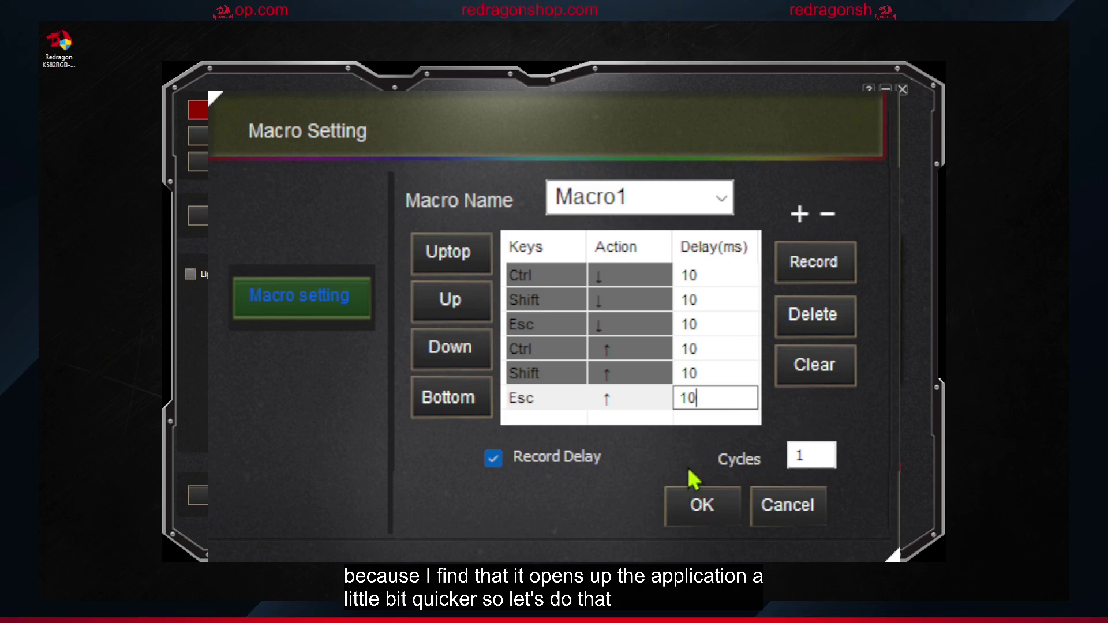
Step: Rename Macro1 to 'Task Manager' and save the macro
click(702, 506)
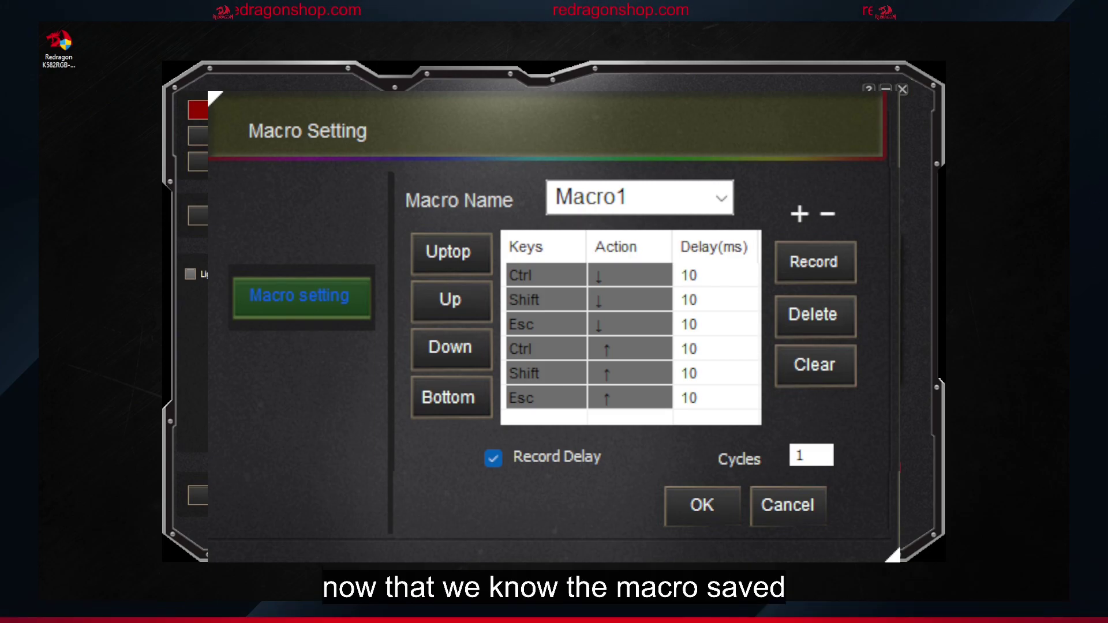
double_click(661, 187)
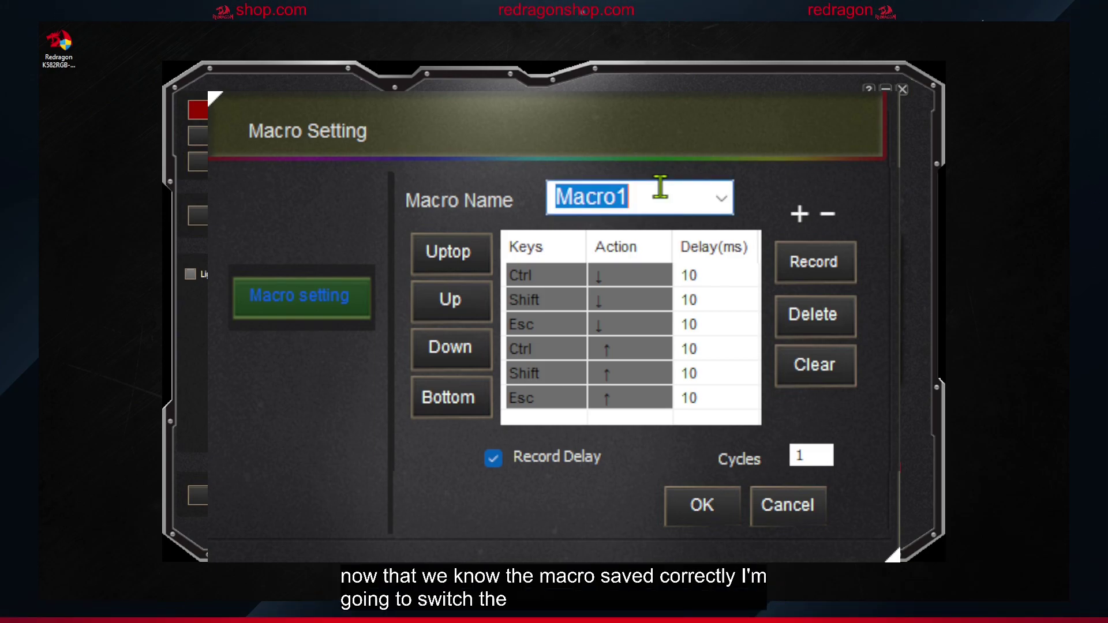
key(BackSpace)
text(Tas)
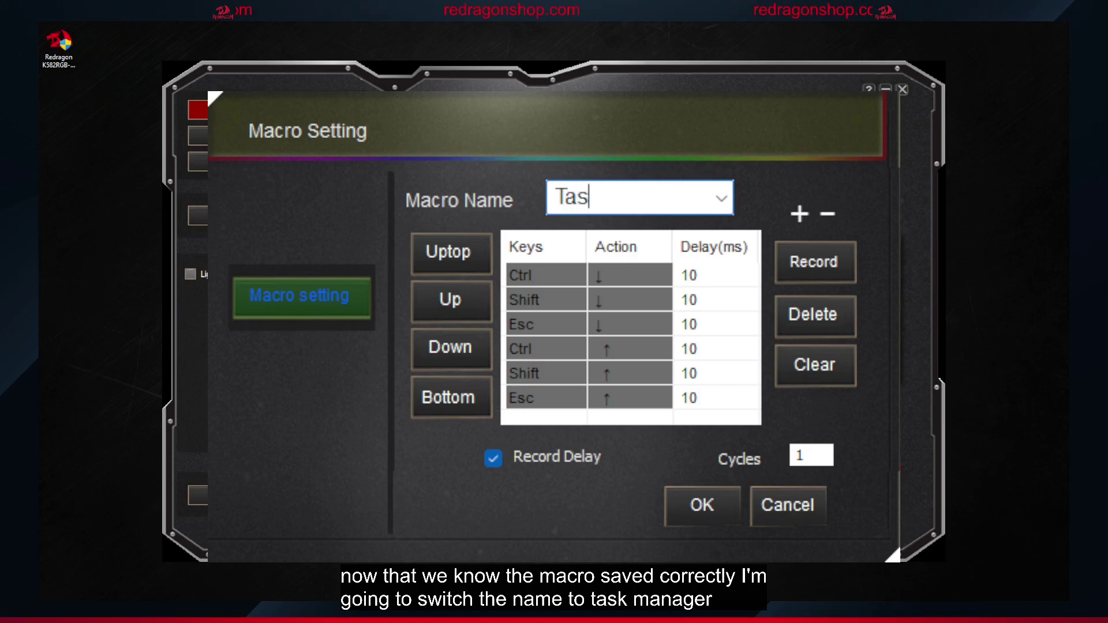
text(k Man)
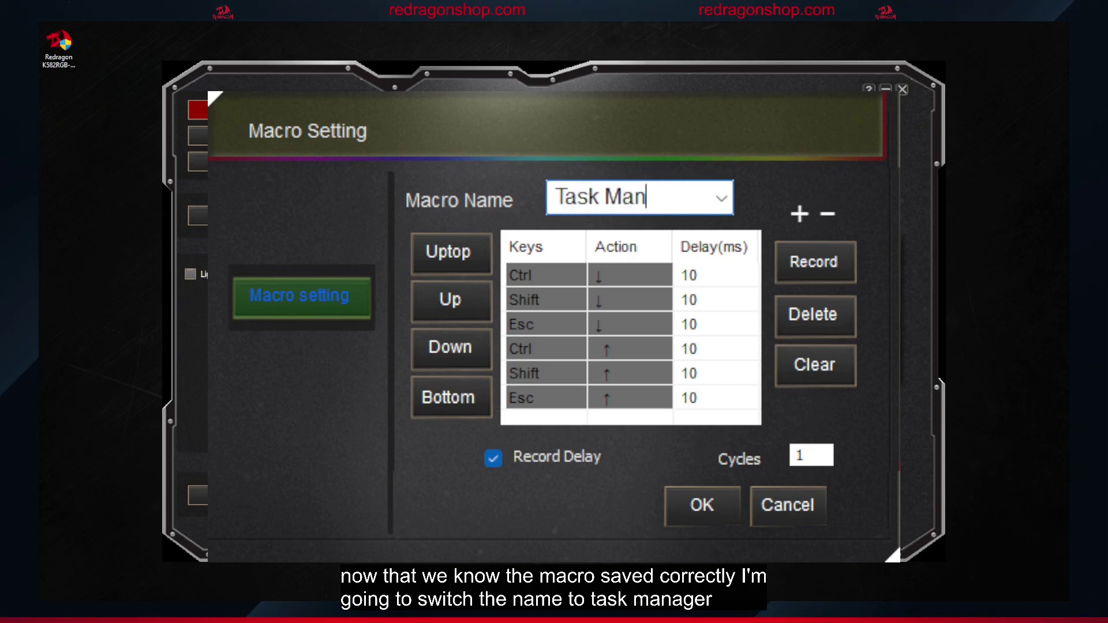
text(ager)
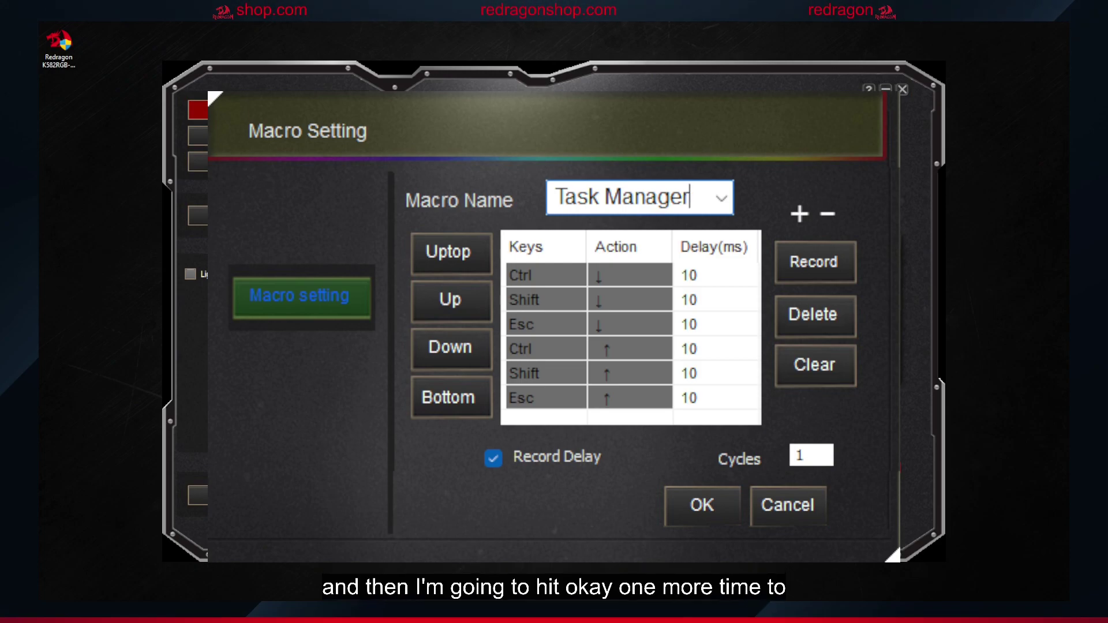
click(703, 506)
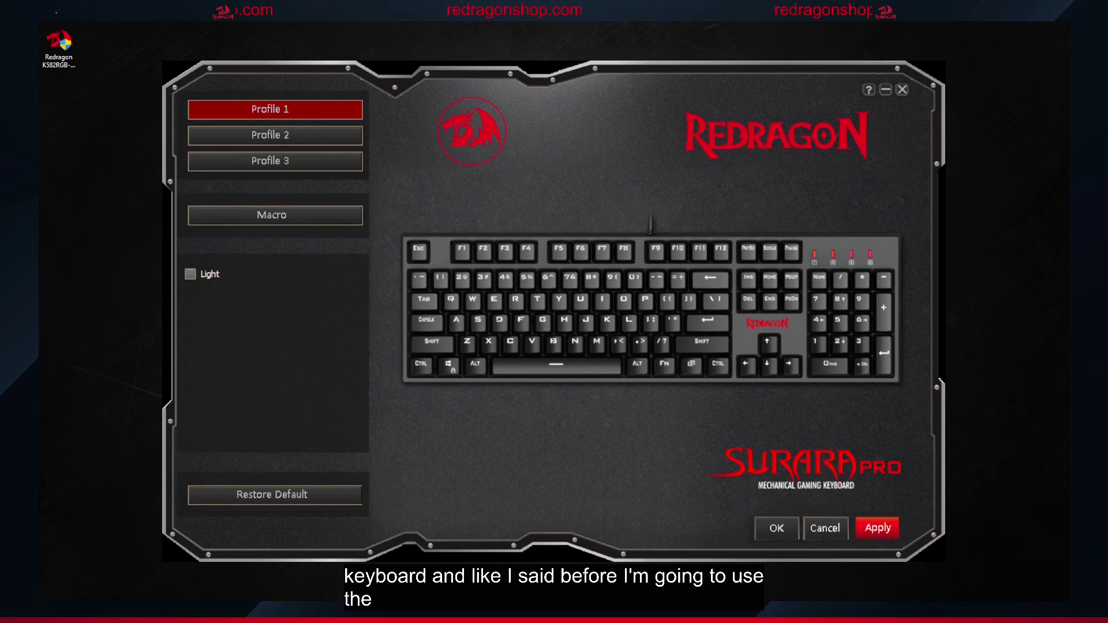
Step: Open the Key Setting dialog for the numpad minus key
click(884, 280)
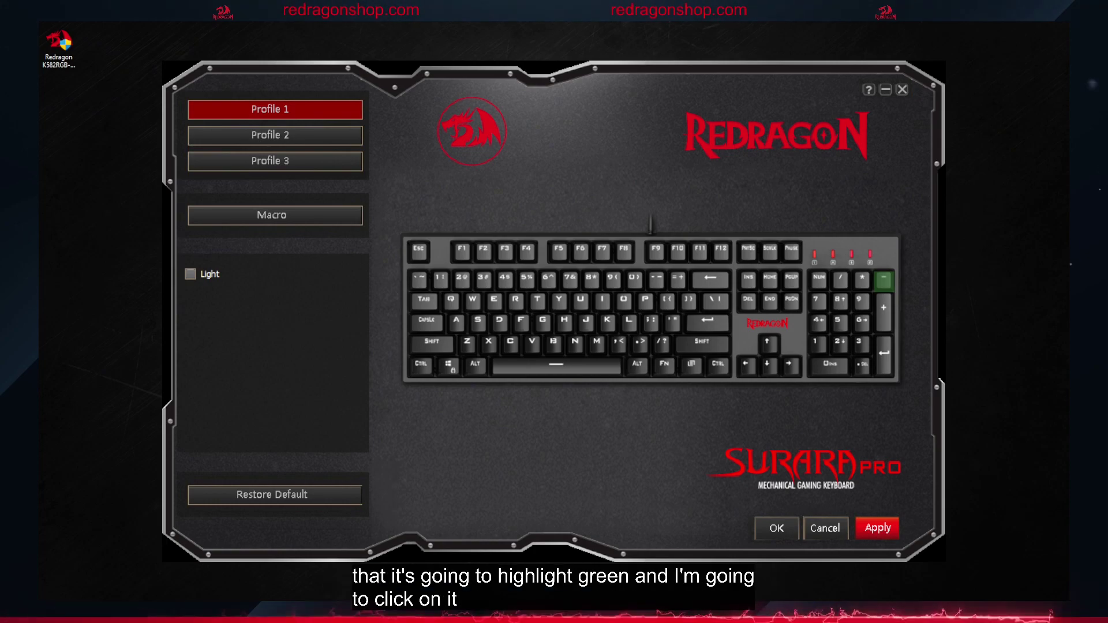
click(884, 281)
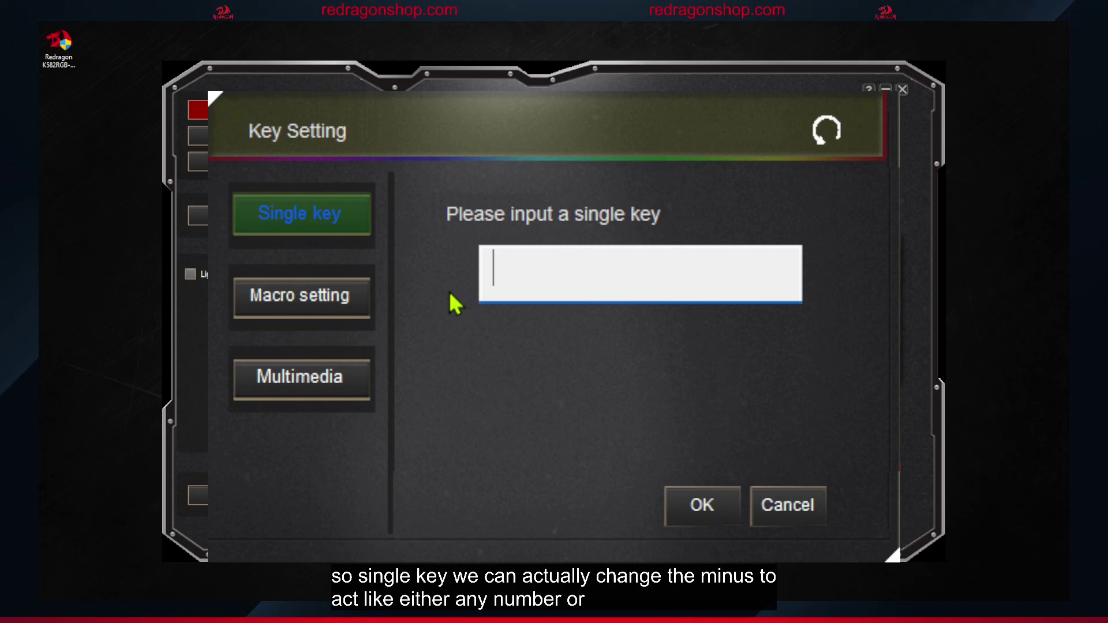
Step: Browse the Macro setting and Multimedia options, viewing the media list with Media Player chosen
click(338, 304)
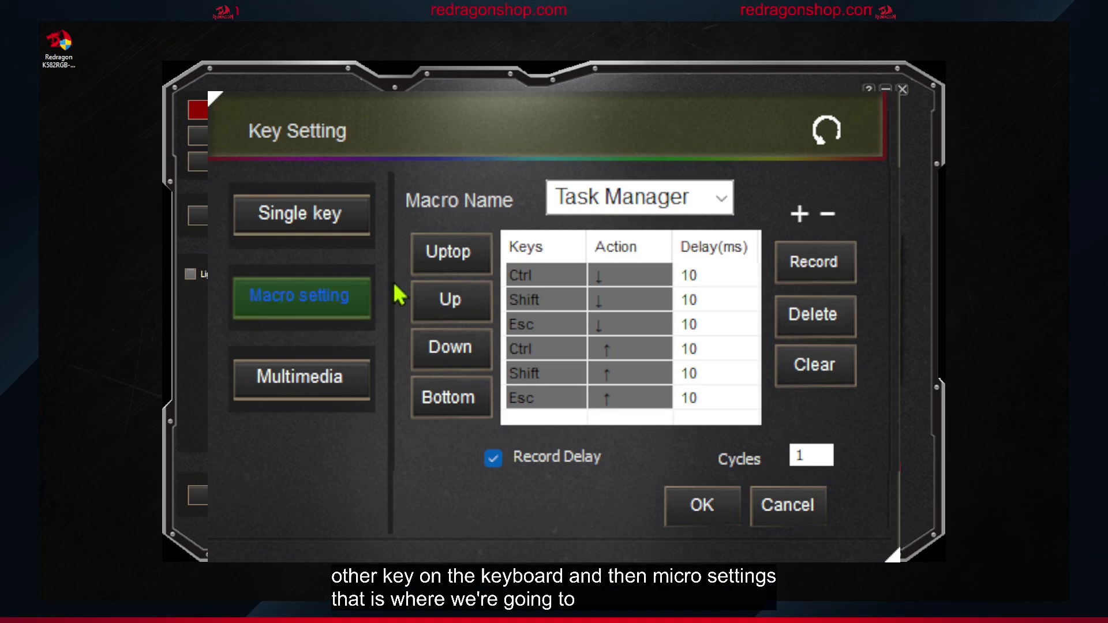
click(348, 390)
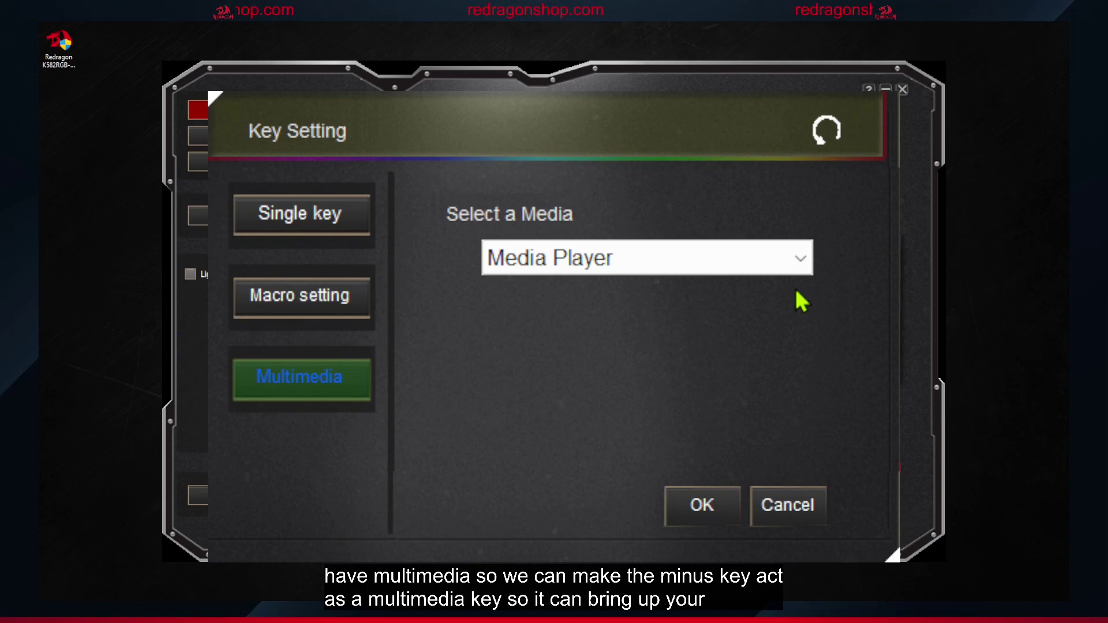
click(800, 263)
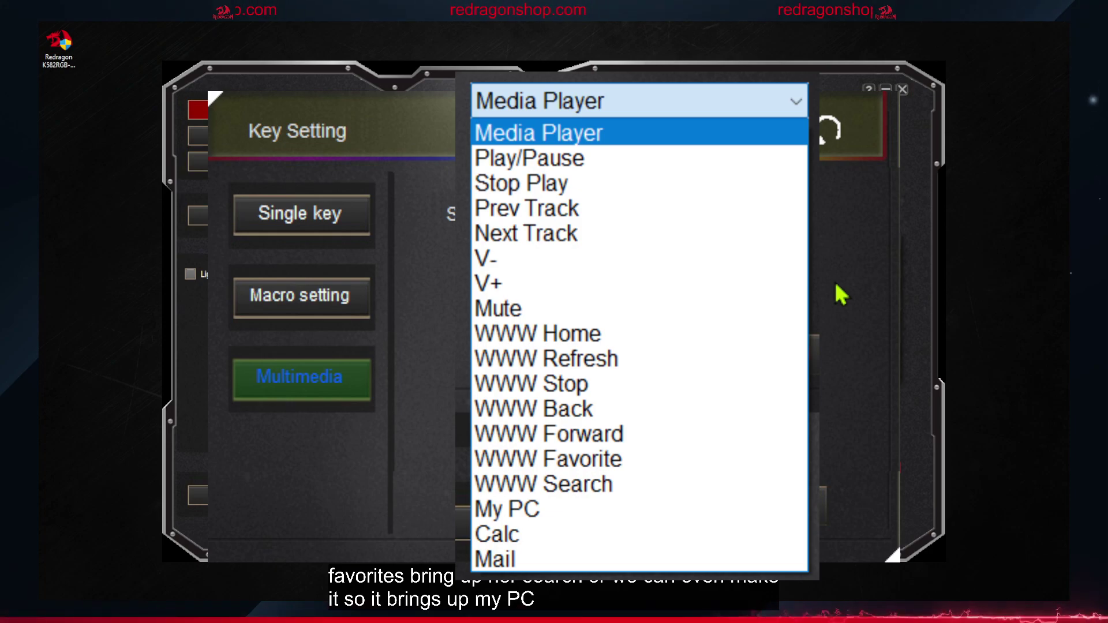
click(842, 295)
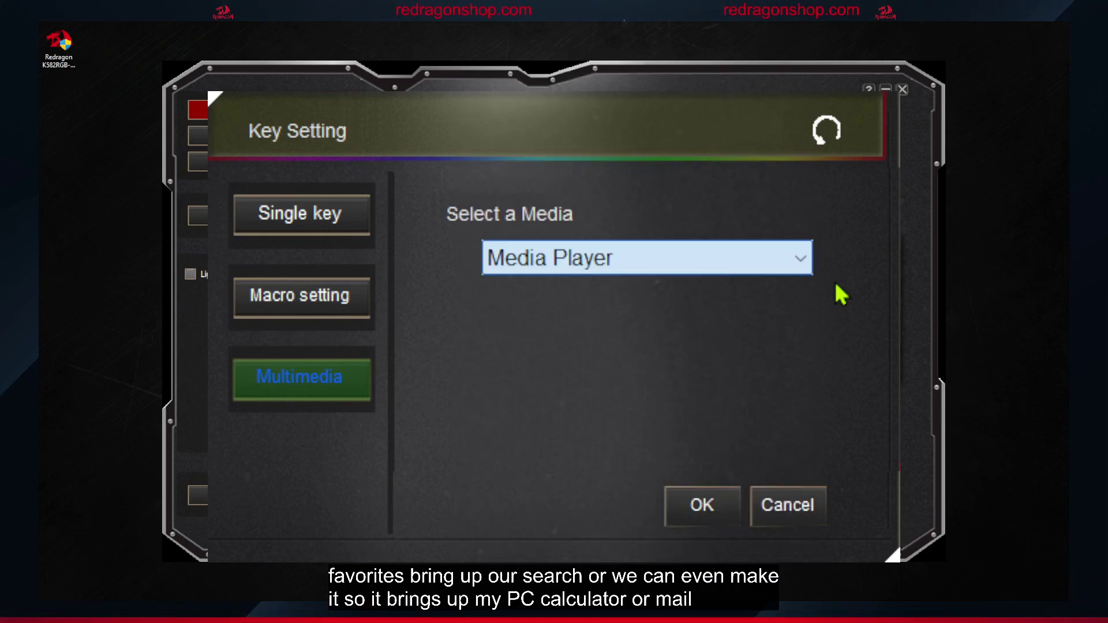
Step: Show the Macro setting page with Task Manager as the chosen macro
click(279, 304)
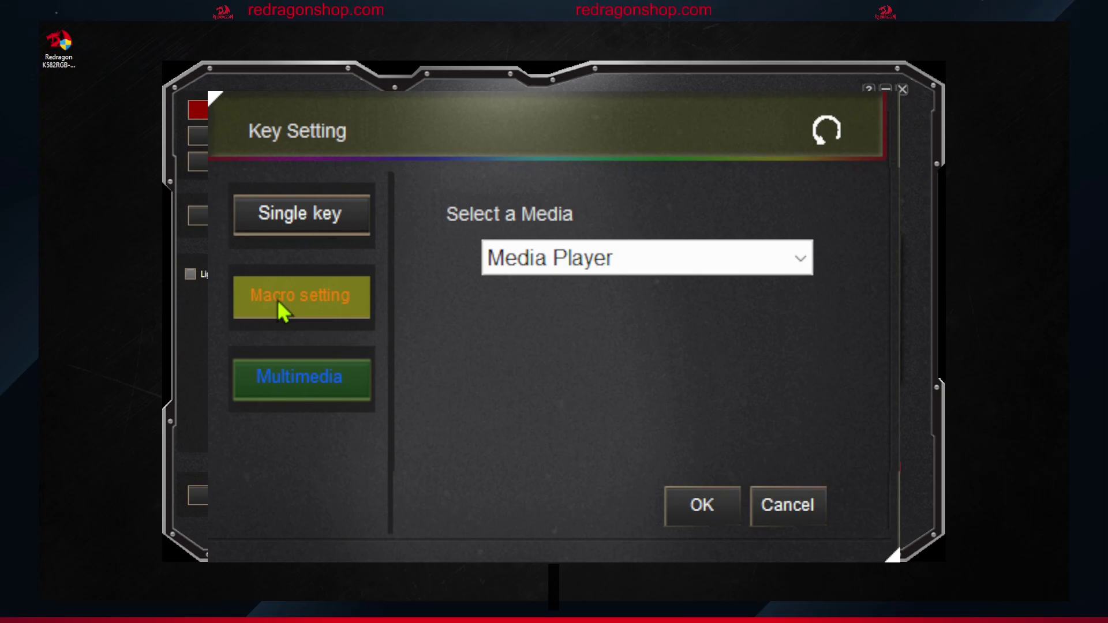
click(278, 303)
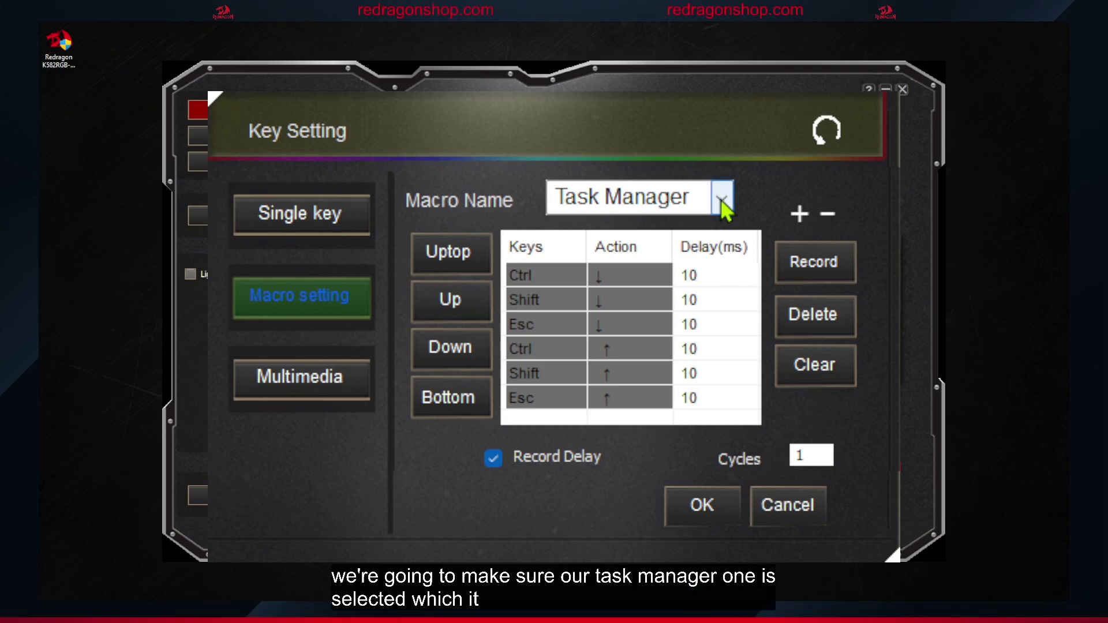
Step: Confirm the Task Manager macro for numpad minus, then focus the desktop
click(703, 506)
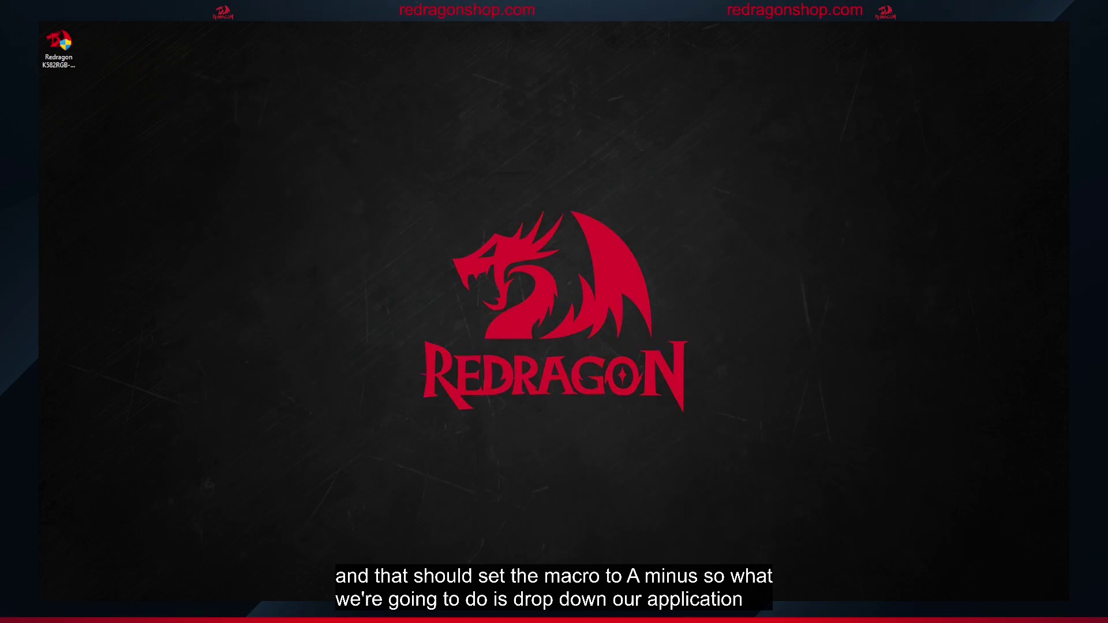
click(59, 51)
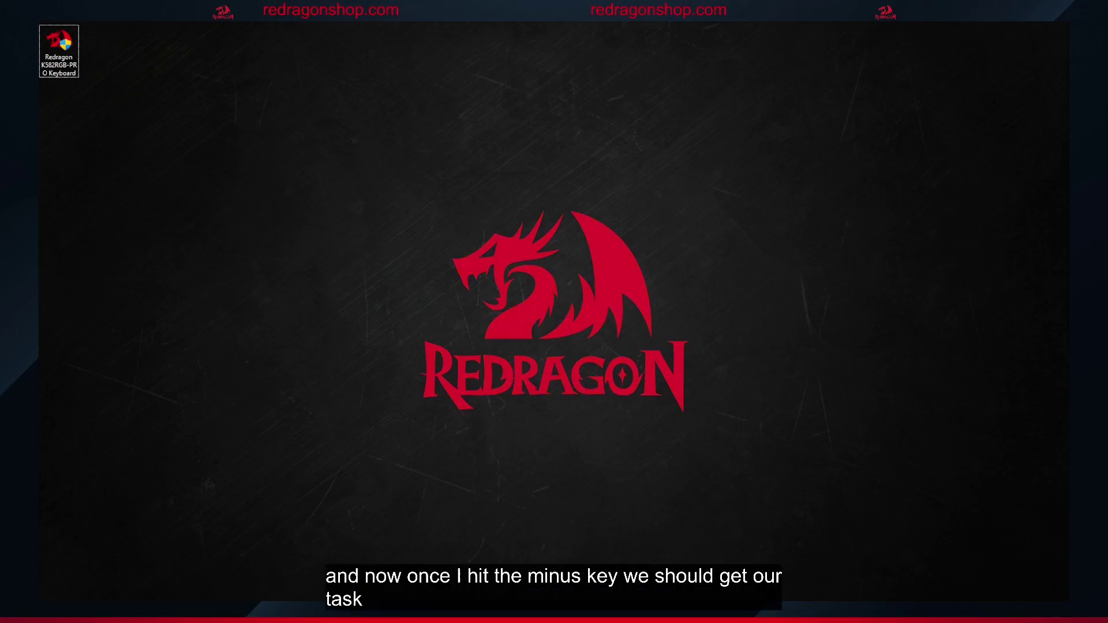
Step: Press numpad minus to check that it launches Task Manager
key(minus)
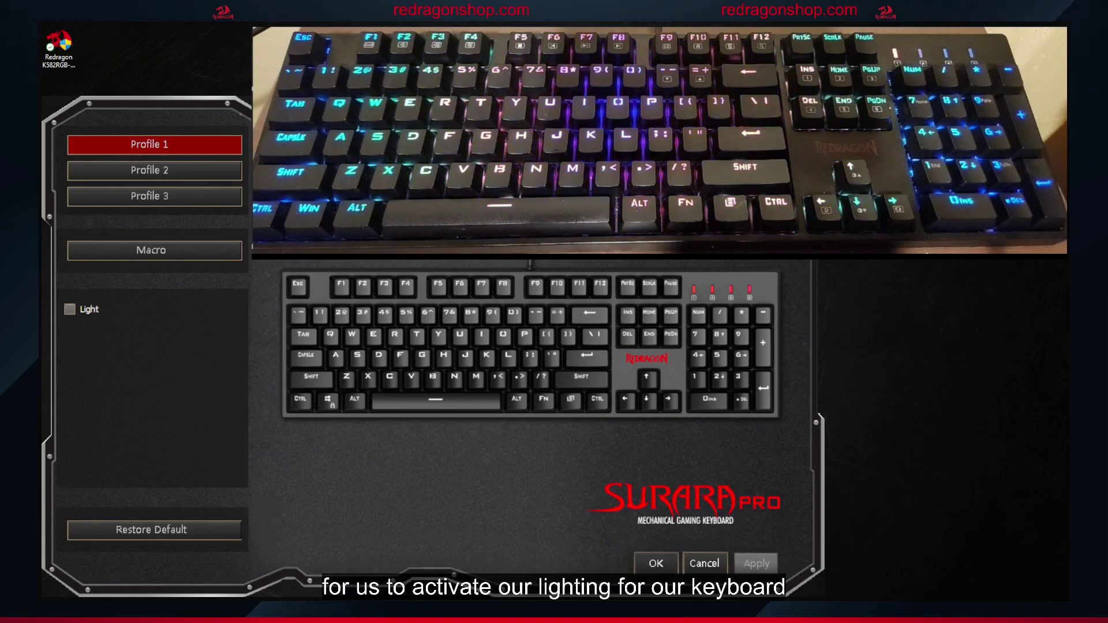
Step: Enable the keyboard lighting with the Light checkbox
click(70, 310)
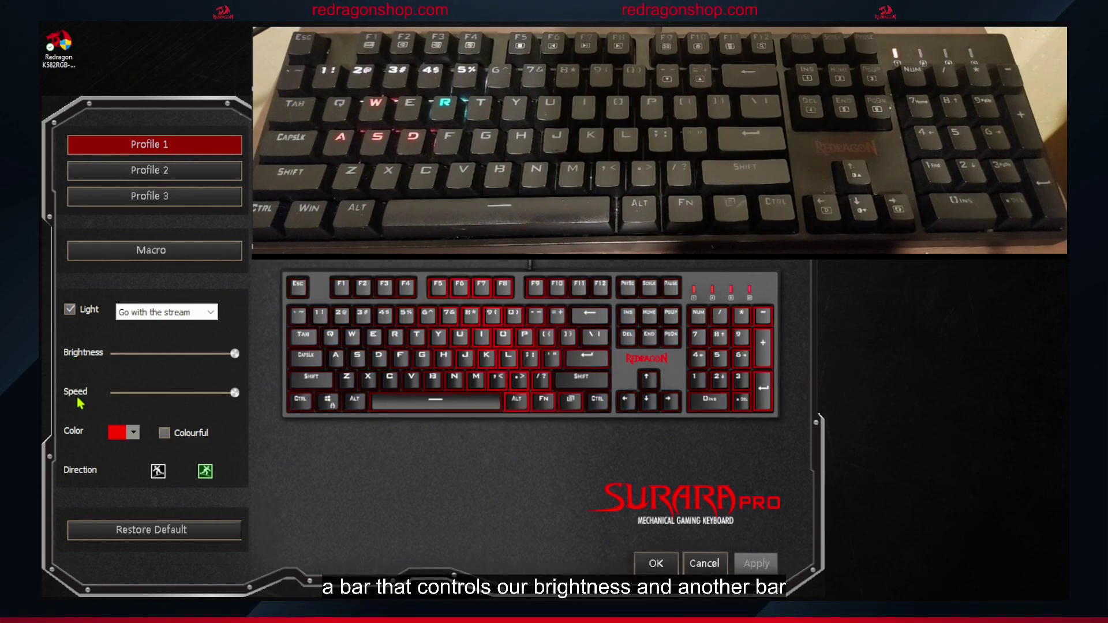
Step: Show the preset lighting colours and the custom colour picker, then close the picker unchanged
click(132, 433)
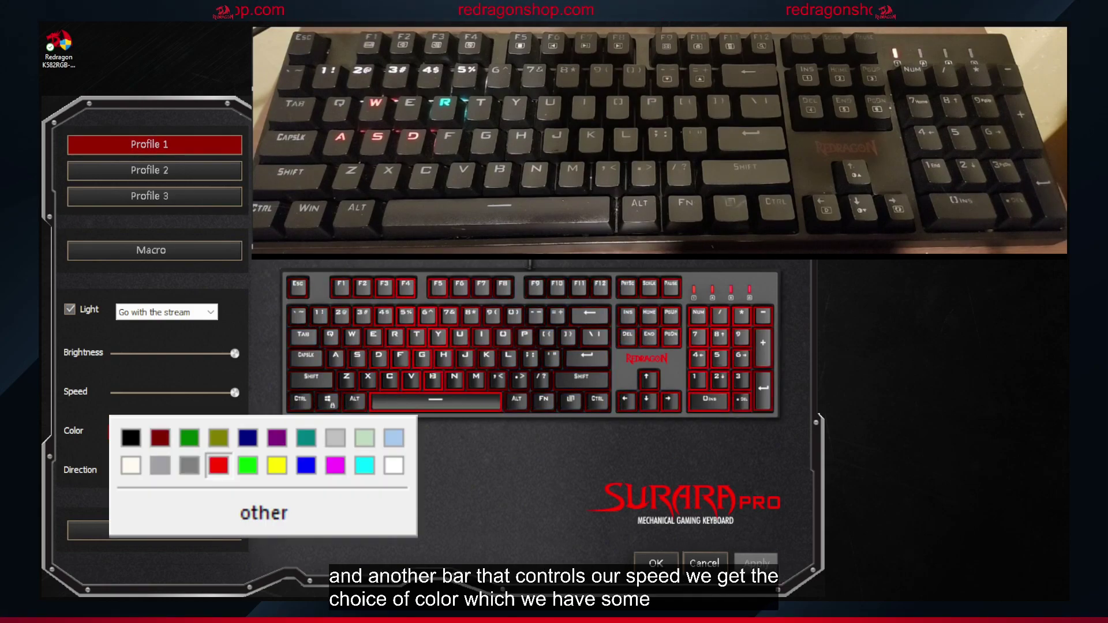
click(264, 514)
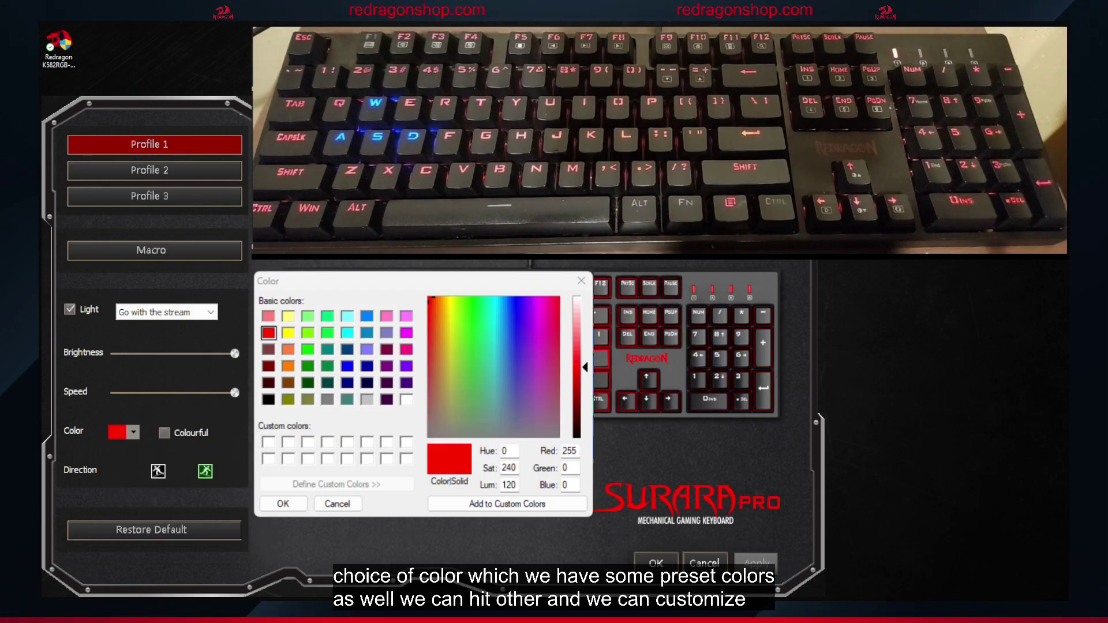
key(Escape)
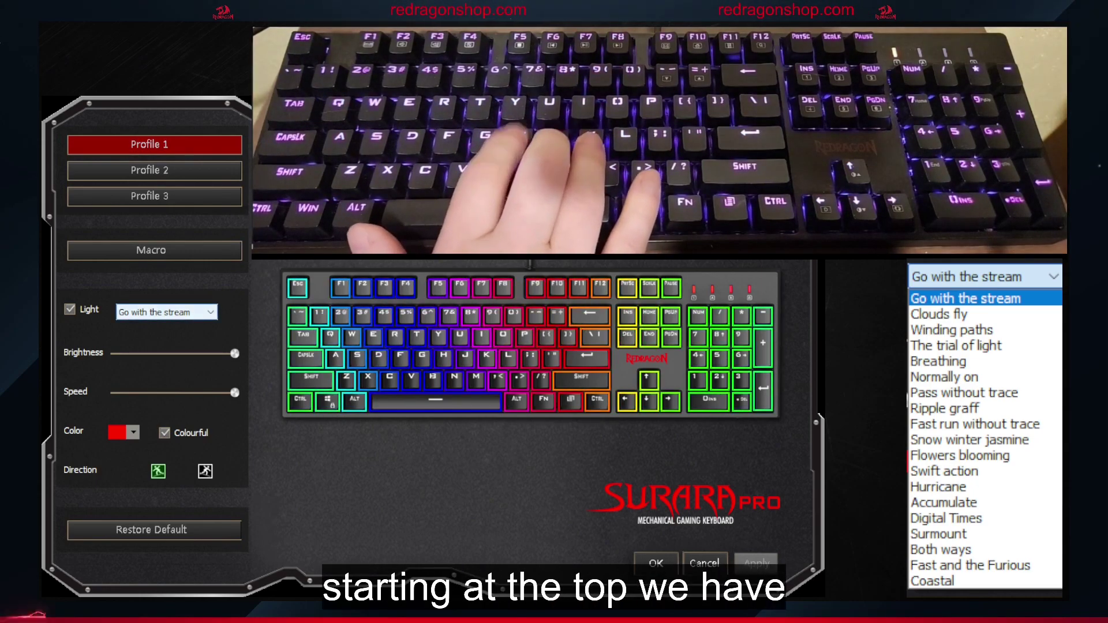
Step: Step the lighting effect from Clouds fly through Breathing, Ripple graff and Accumulate to Coastal
key(Down)
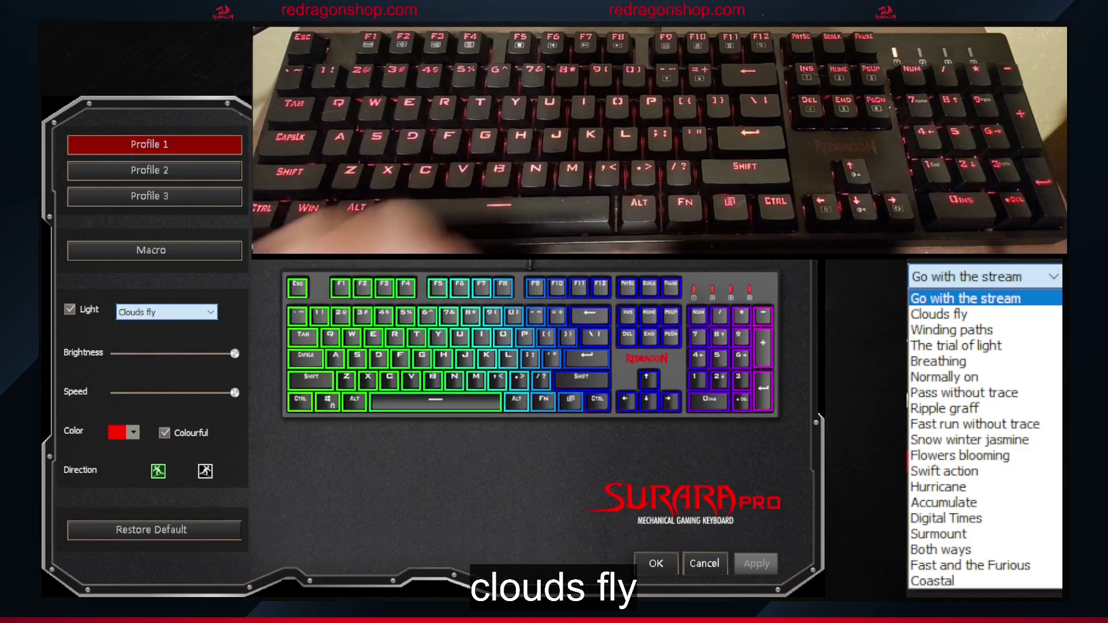
key(Down)
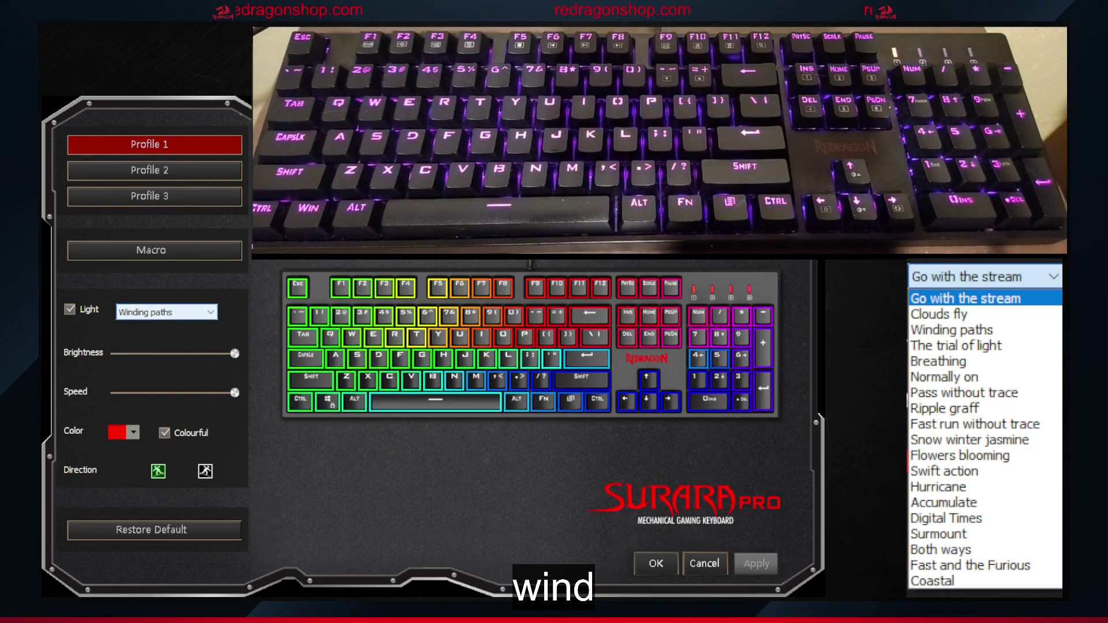
key(Down)
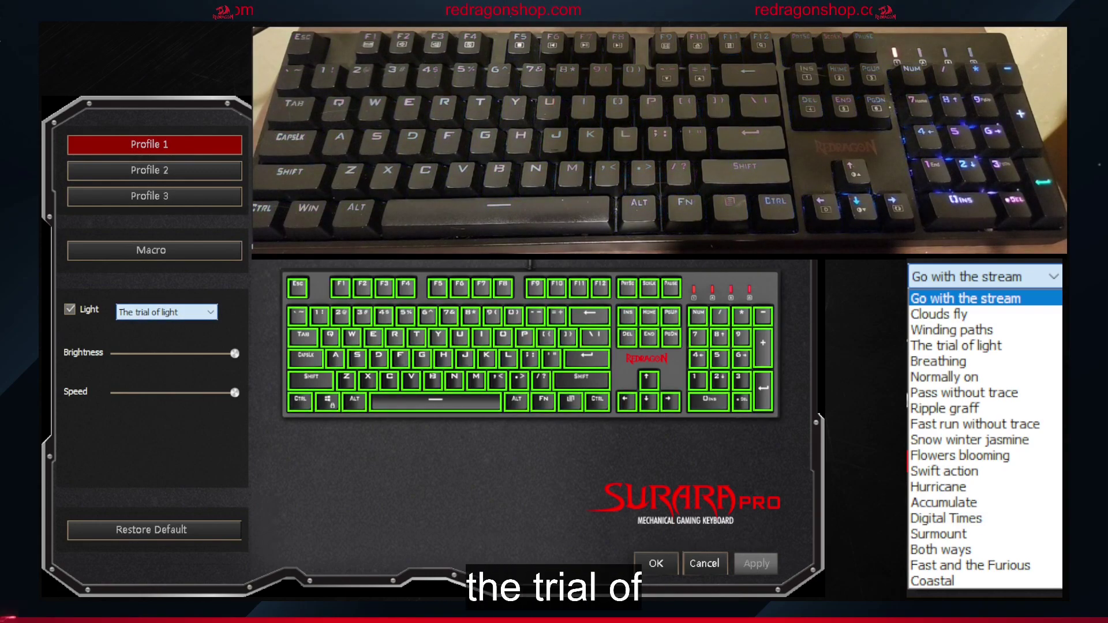
key(Down)
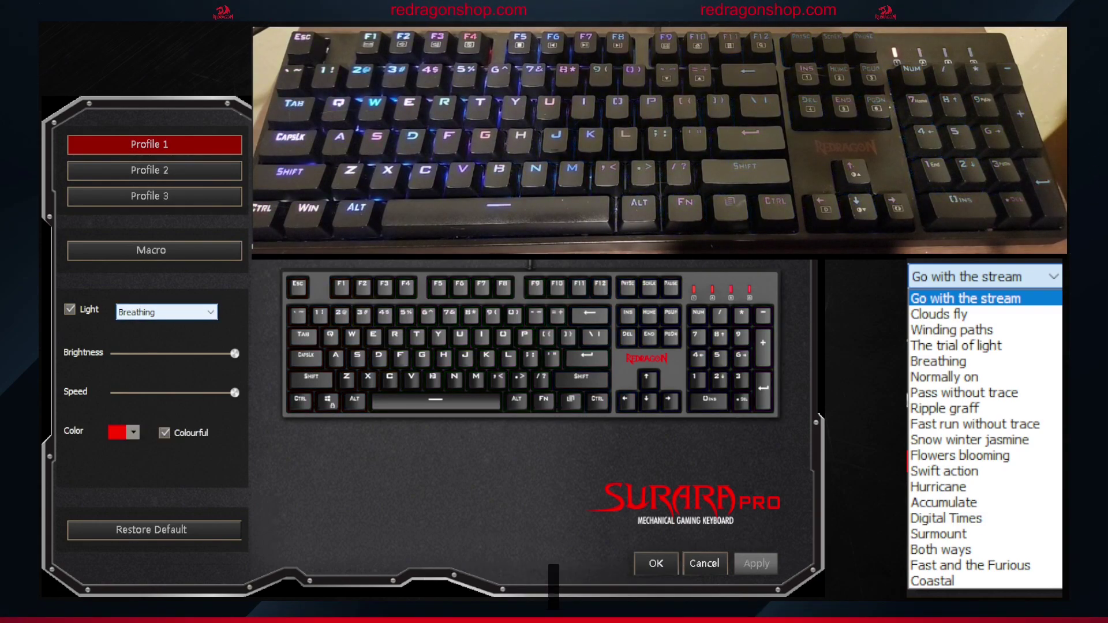
key(Down)
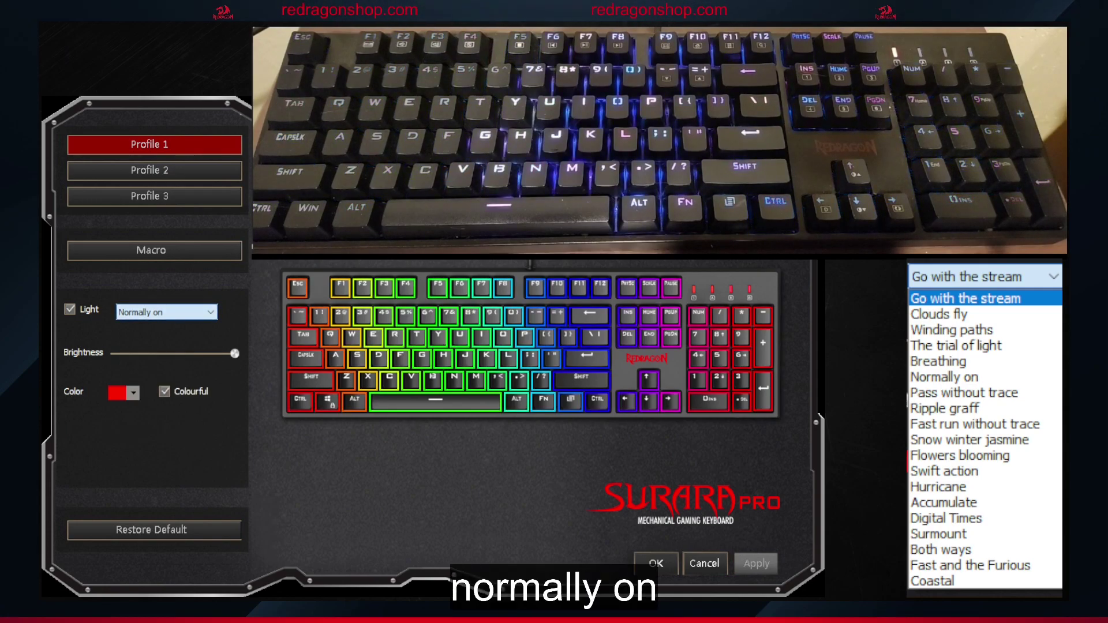
key(Down)
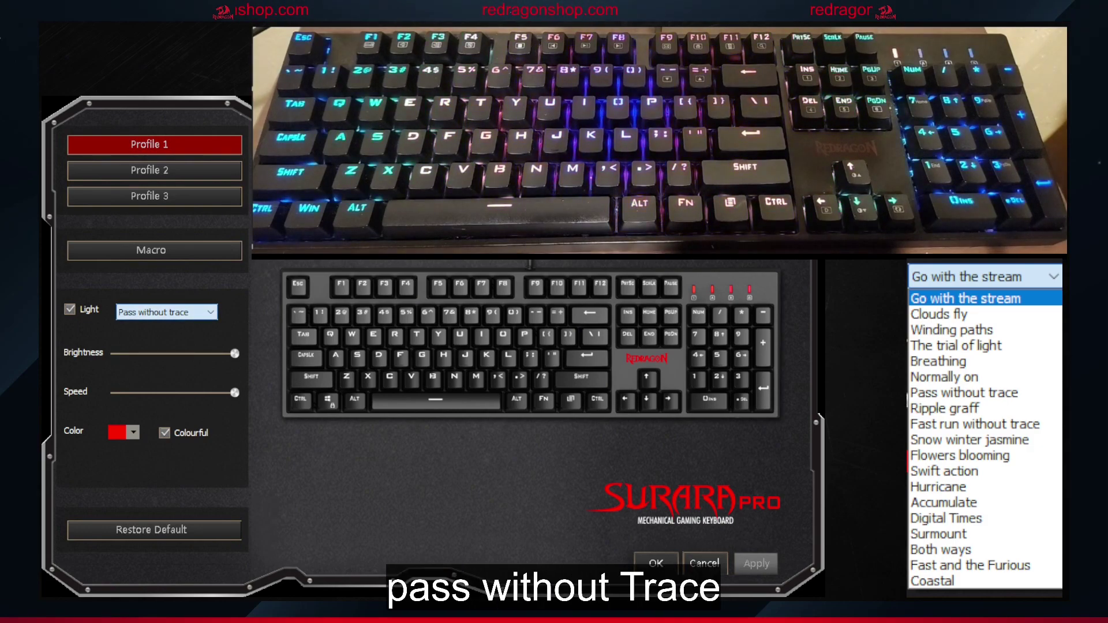
key(Down)
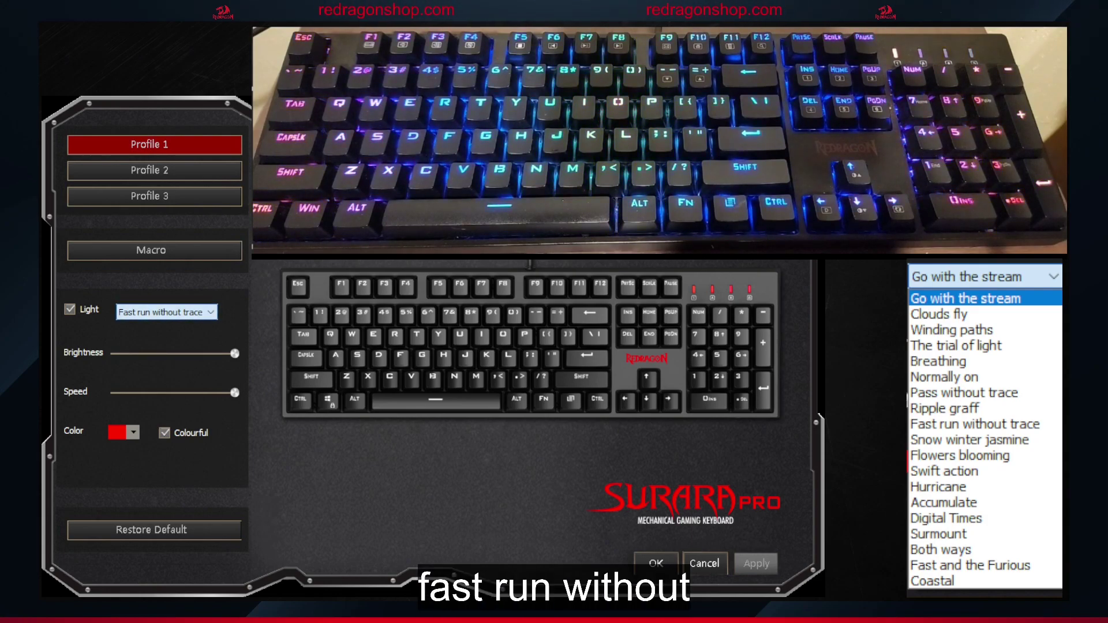
key(Down)
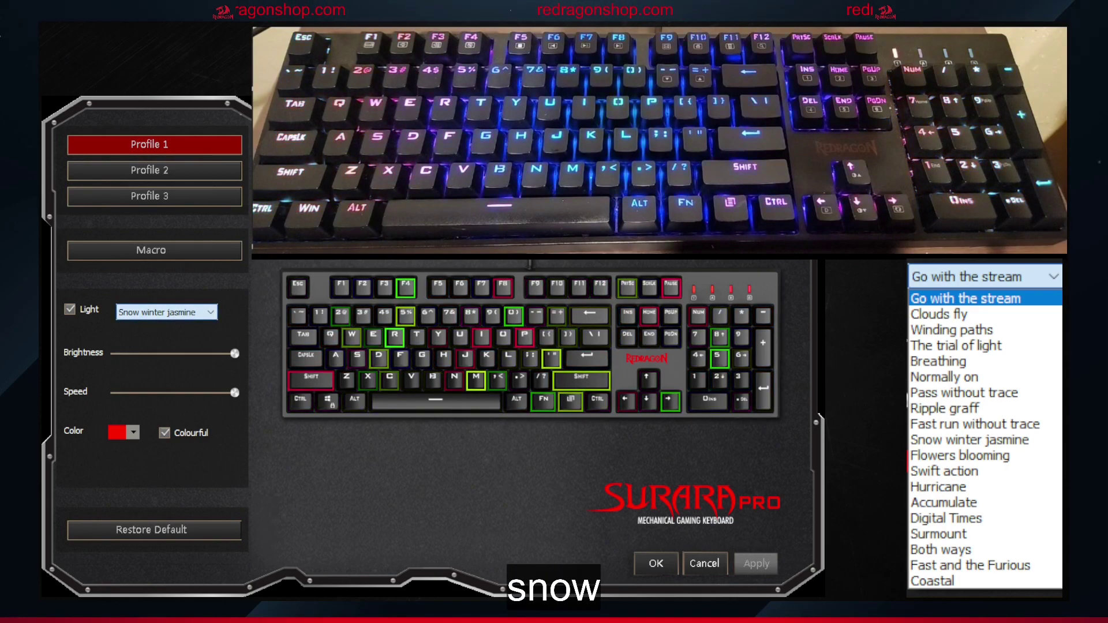
key(Down)
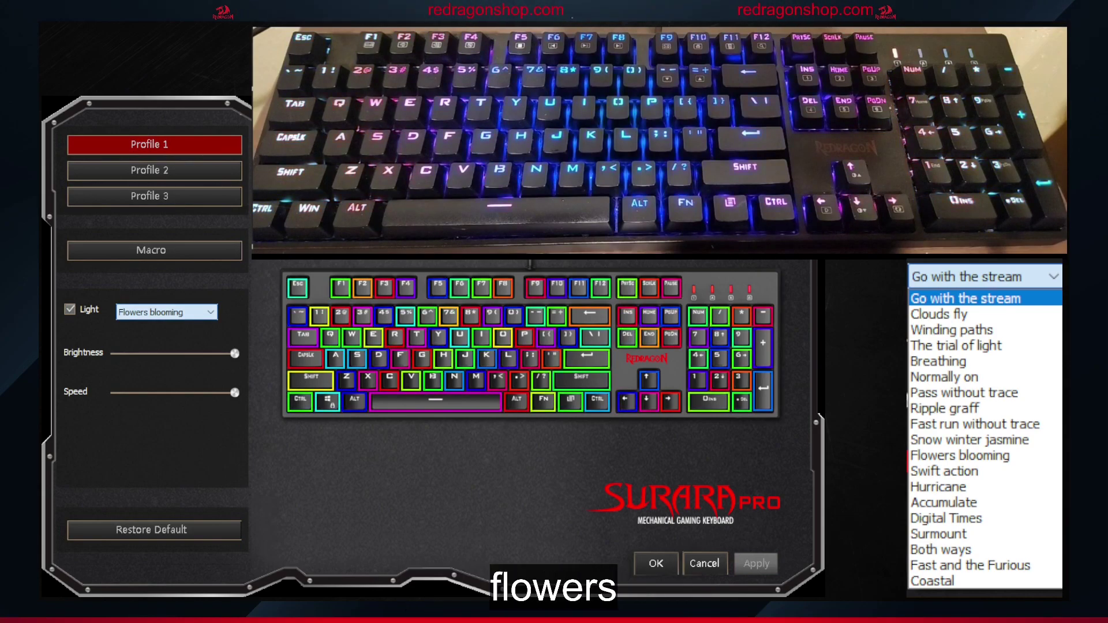
key(Down)
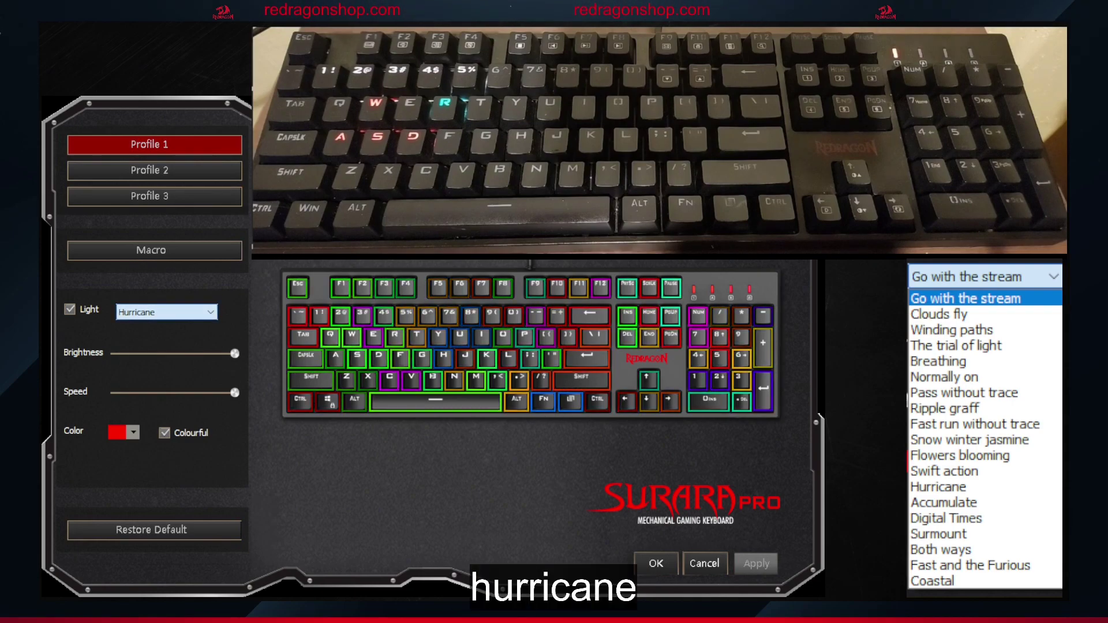
key(Down)
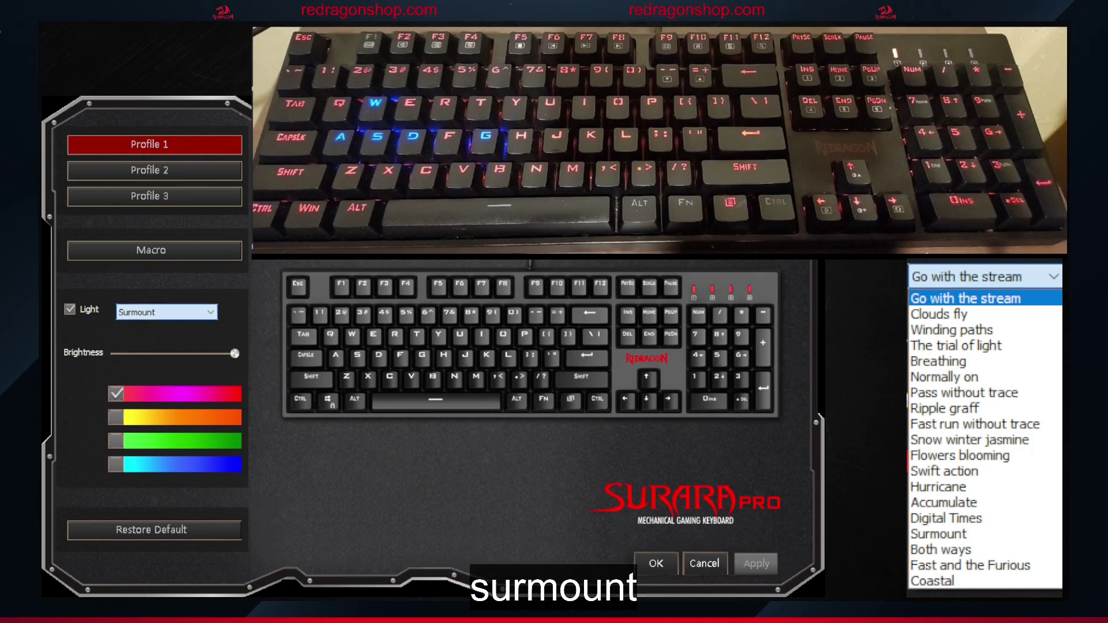
key(Down)
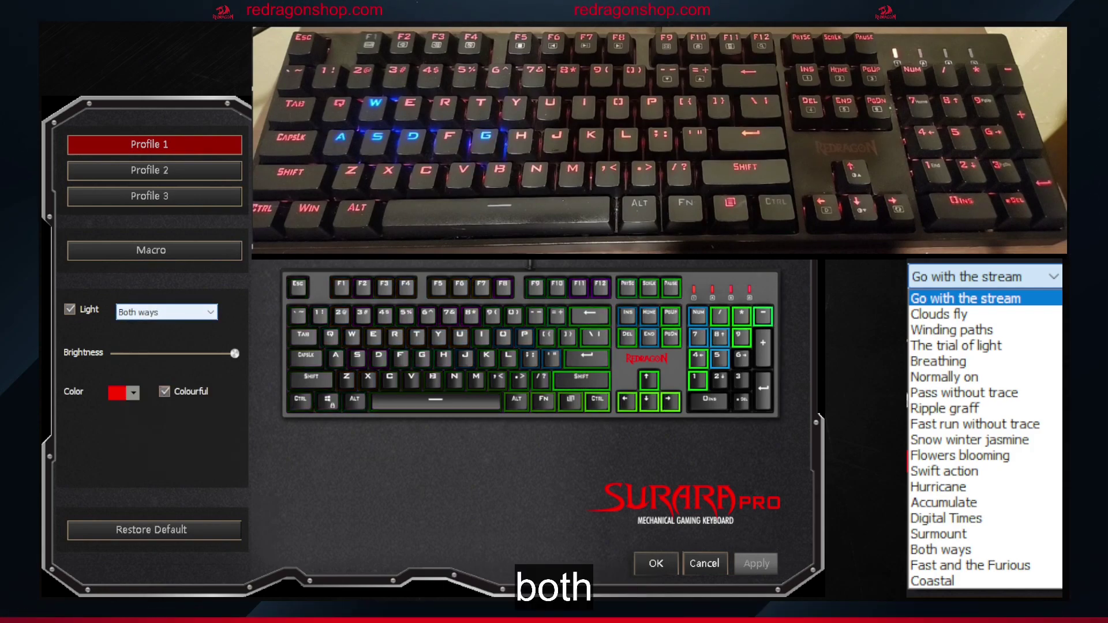
key(Down)
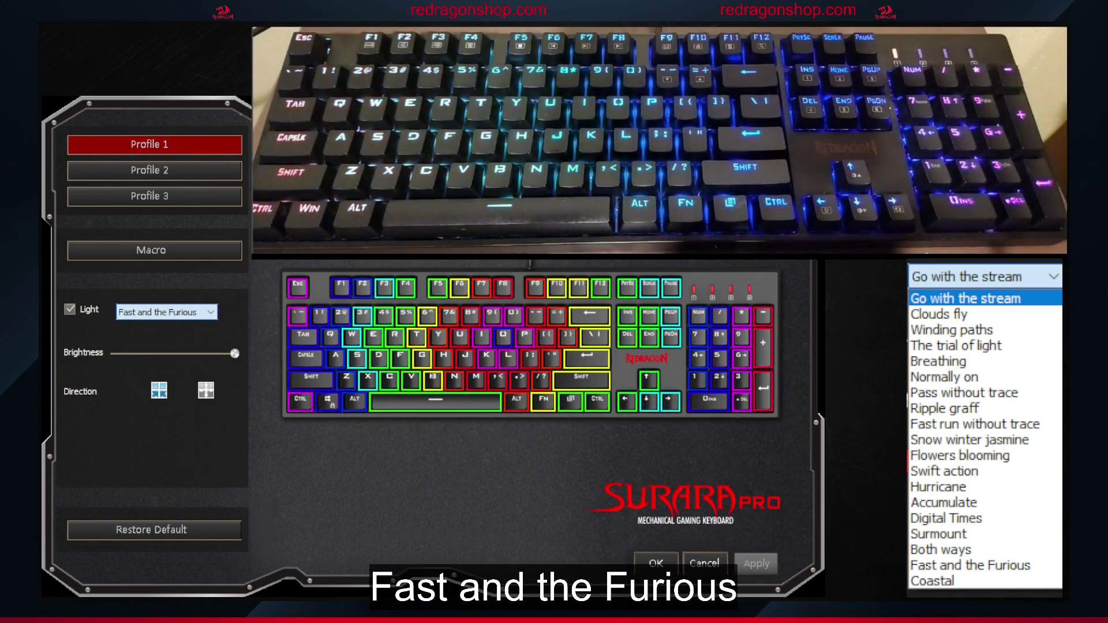
key(Down)
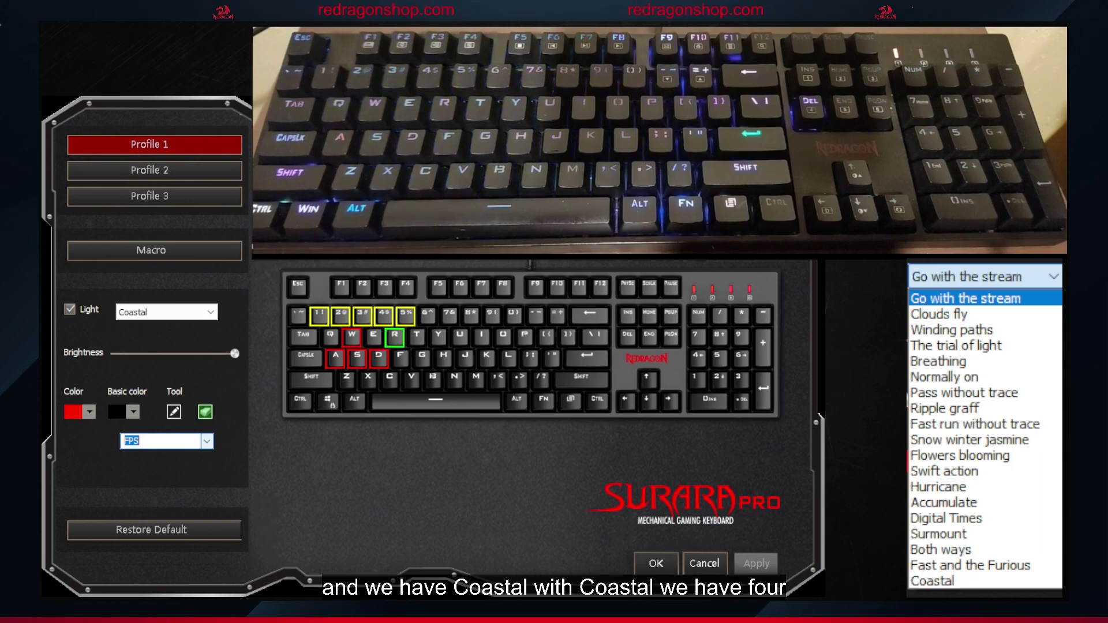
Step: Cycle the Coastal preset through MMO, MOBA and RTS, then return it to FPS
key(Down)
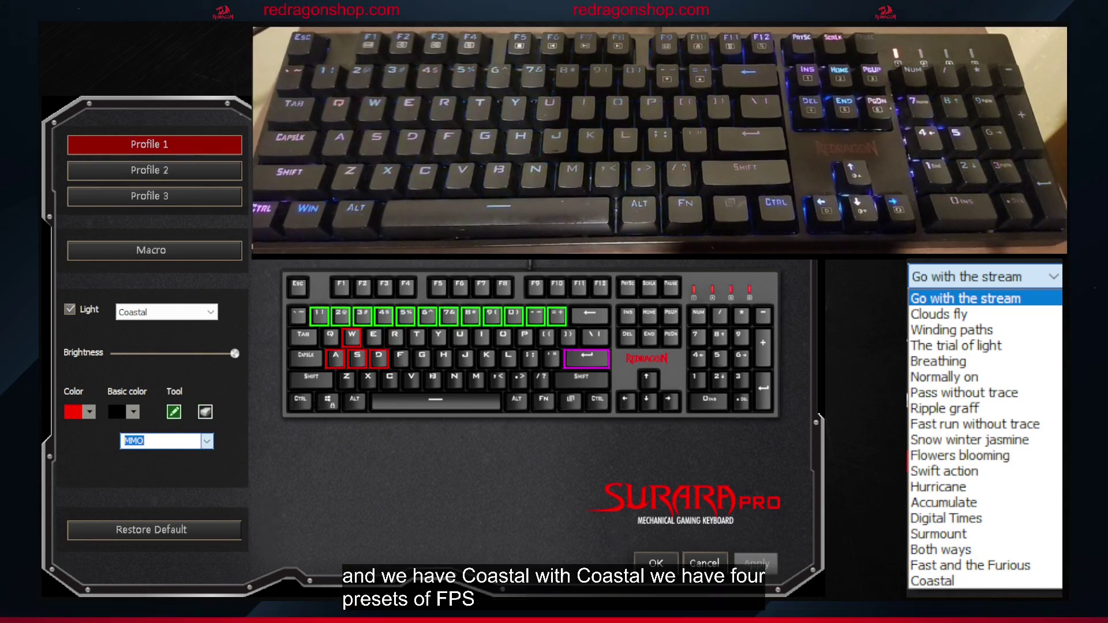
key(Down)
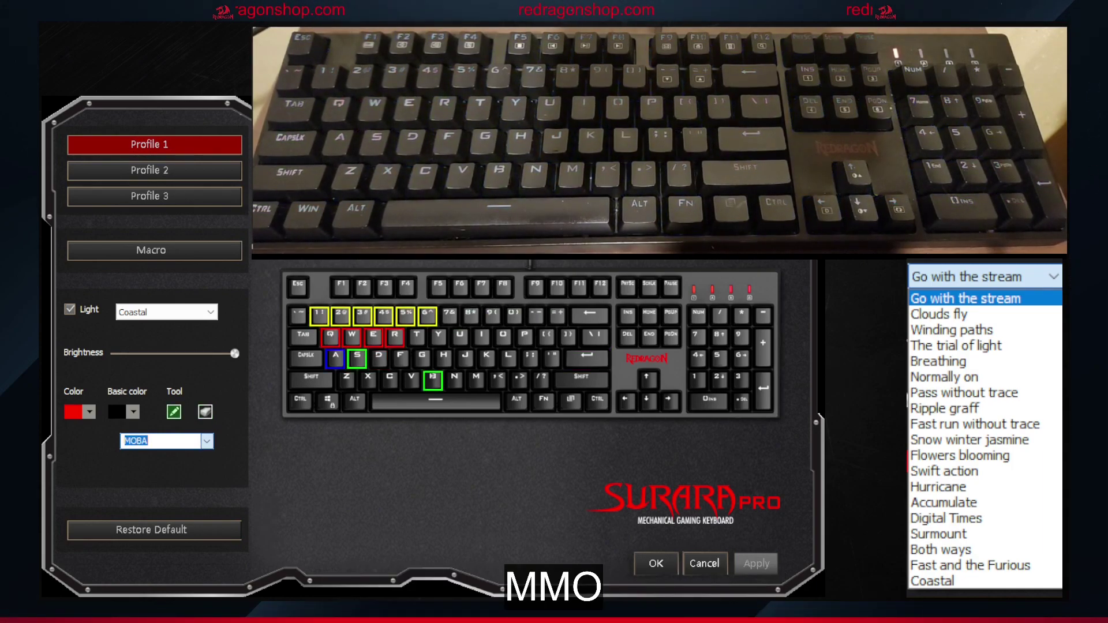
key(Down)
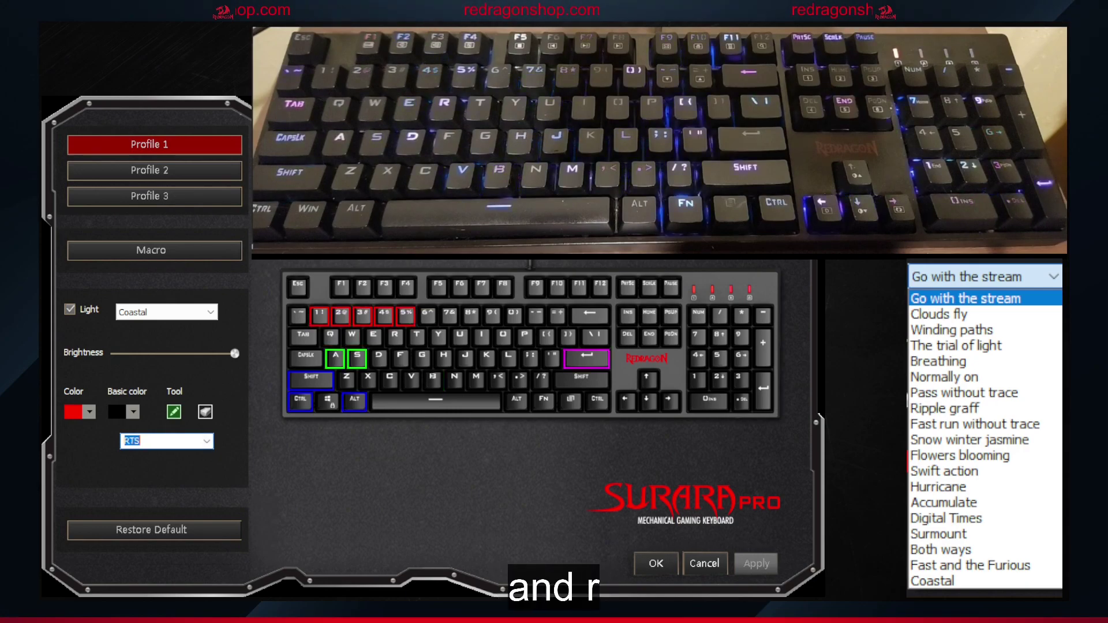
key(Home)
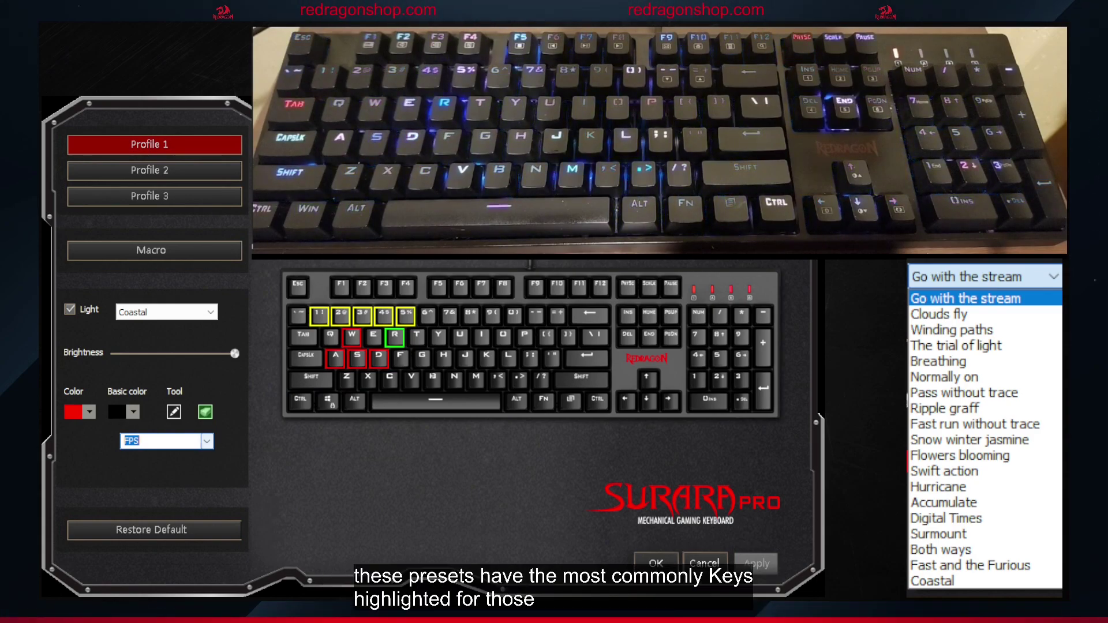
Step: Switch to the CUSTOMIZE1 layout and paint the E, D, R and F keys red
key(Down)
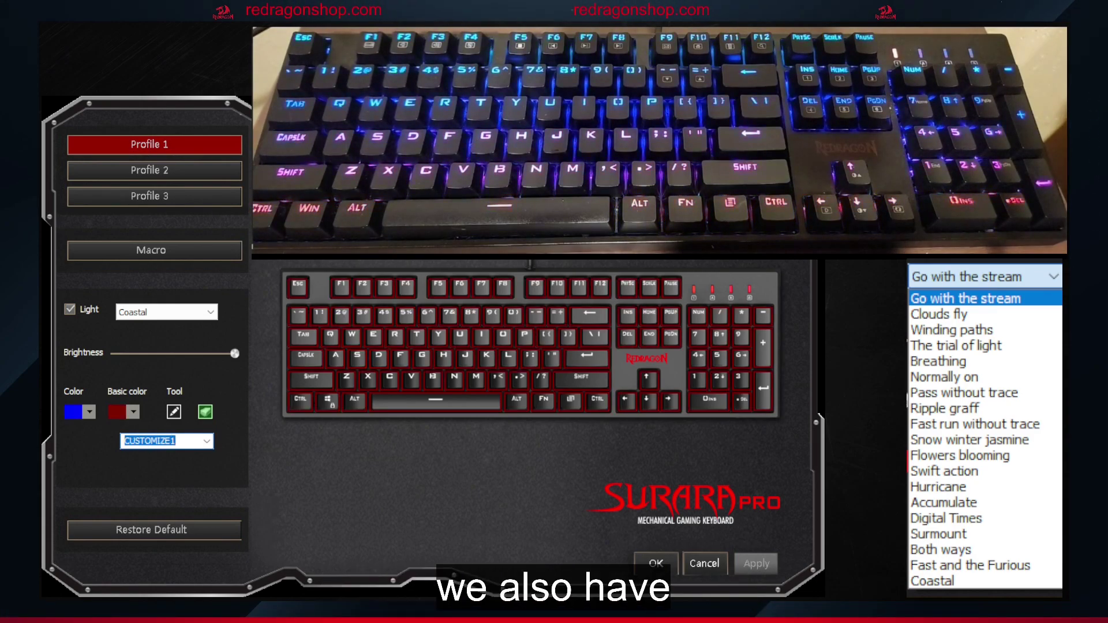
key(Tab)
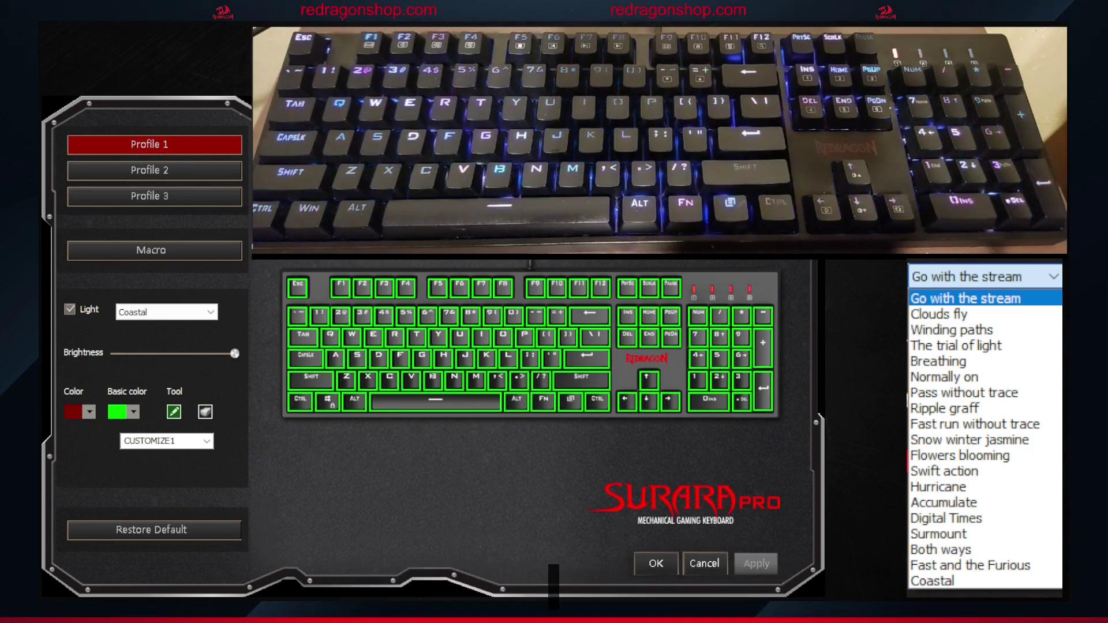
click(373, 334)
click(378, 355)
click(394, 334)
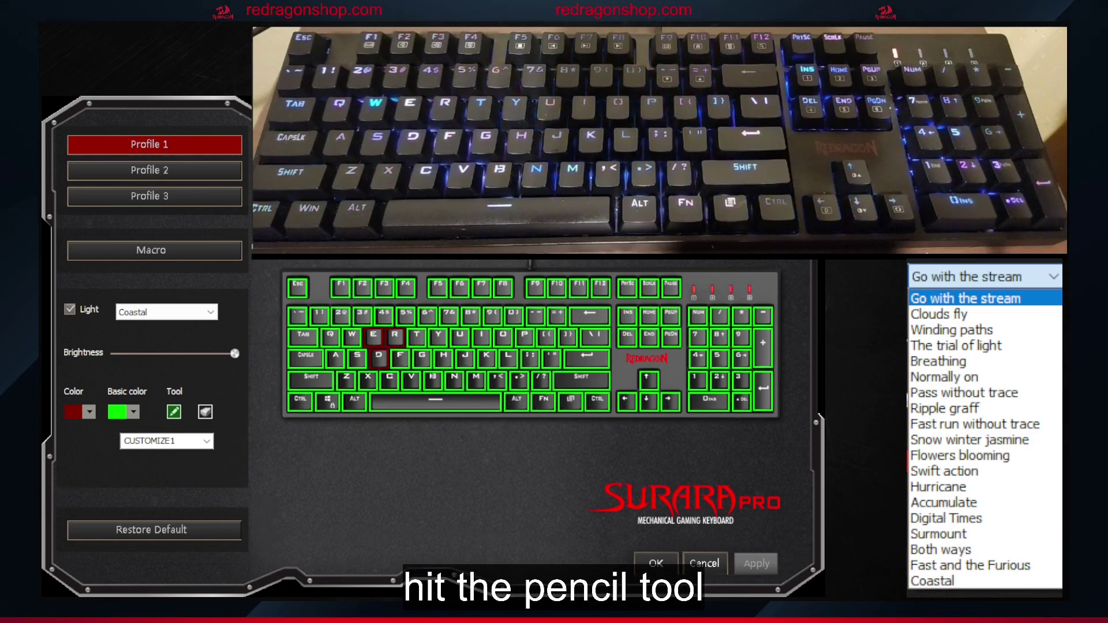
click(401, 355)
Step: Fill the F and D keys back to green and return to the FPS preset
click(205, 411)
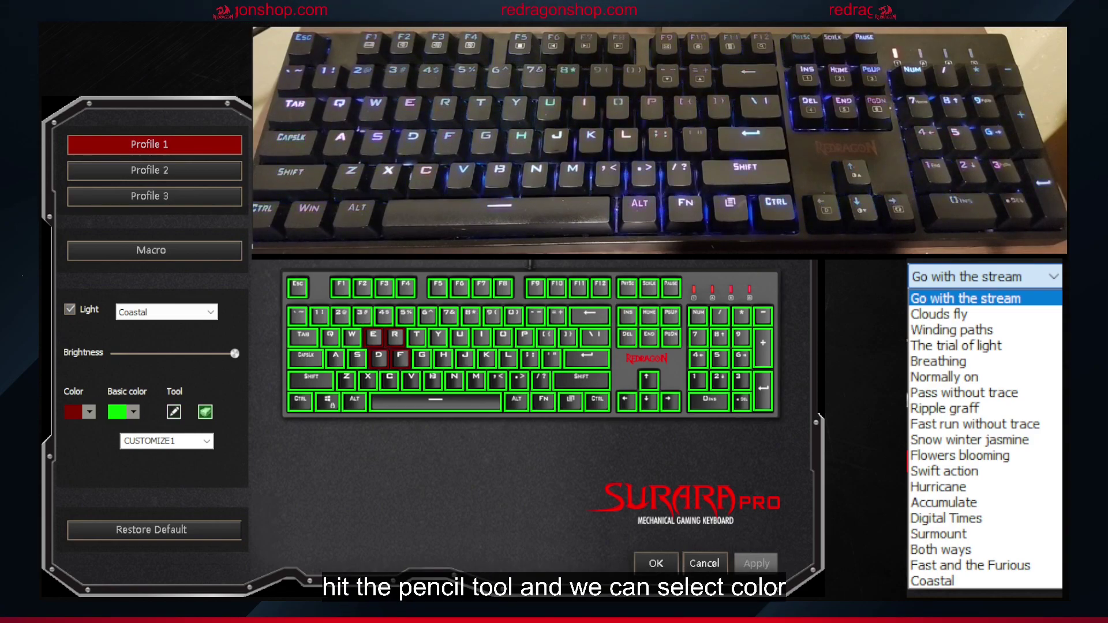
click(400, 355)
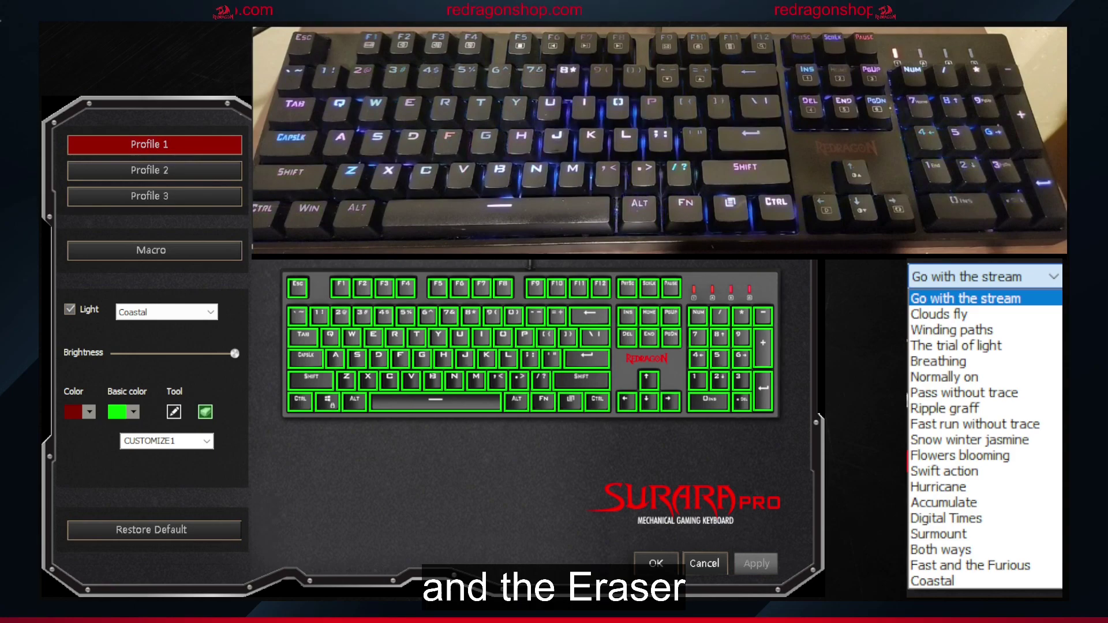
click(206, 441)
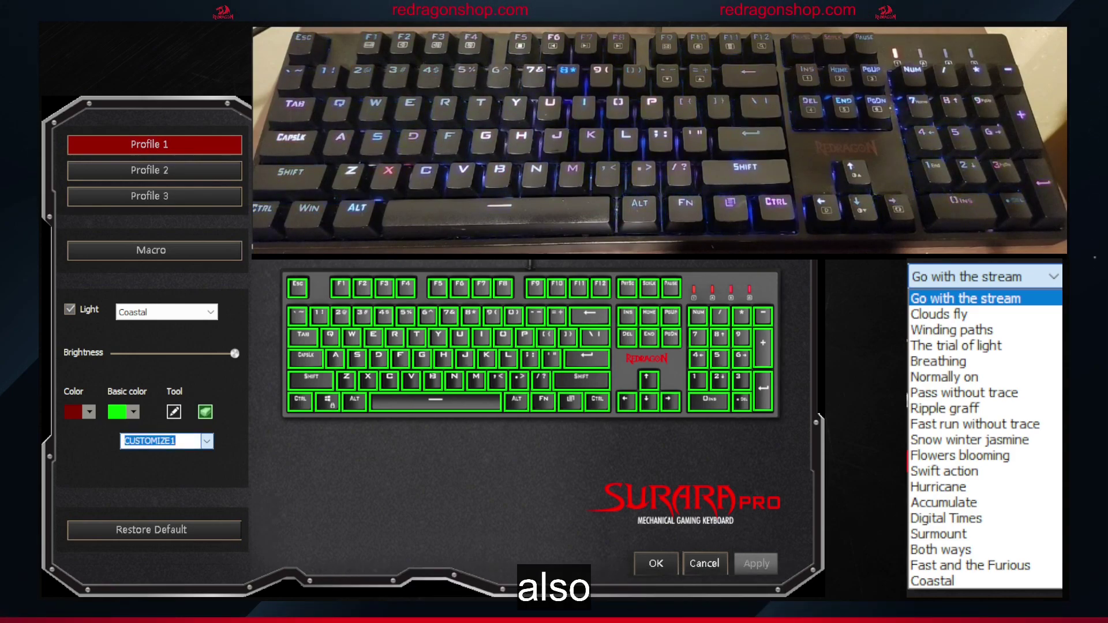
key(Down)
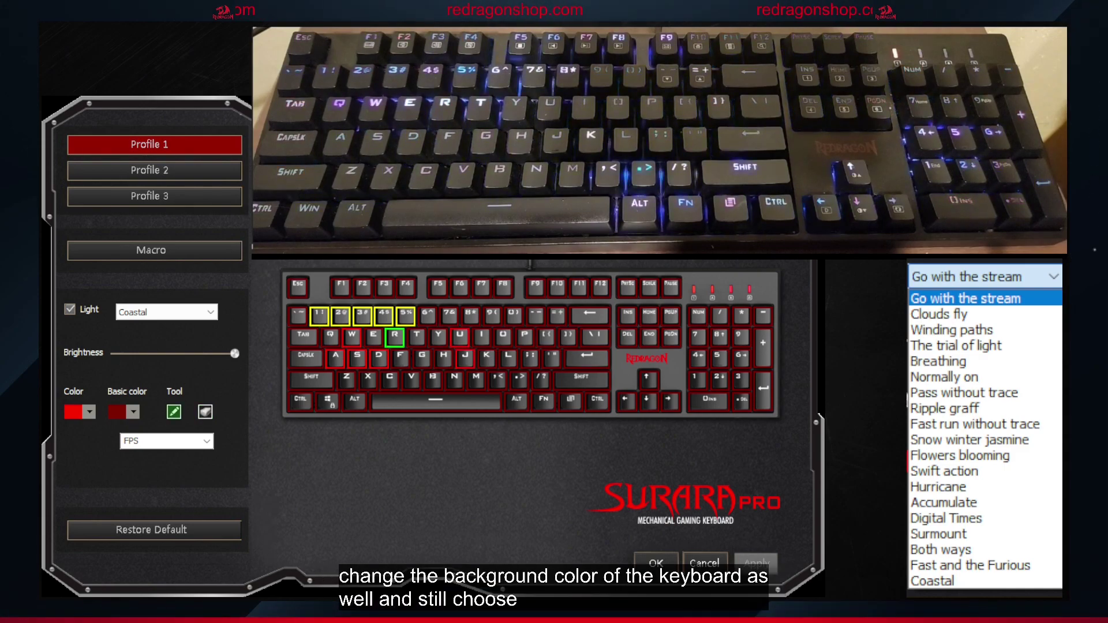
Step: Paint the I and K keys red on the Coastal FPS layout
click(482, 336)
click(487, 358)
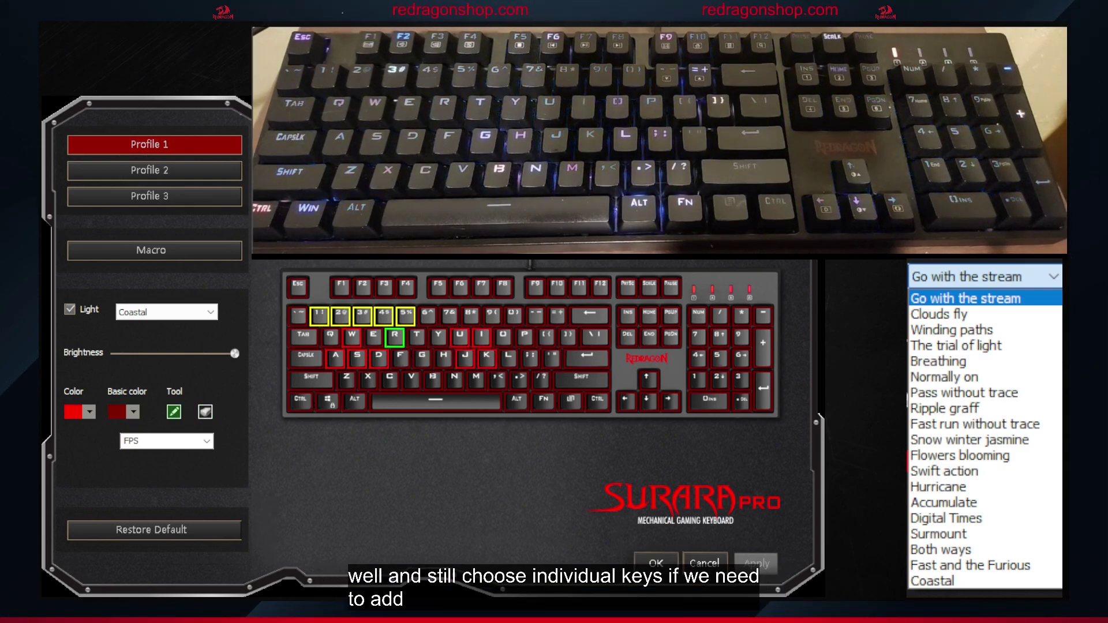